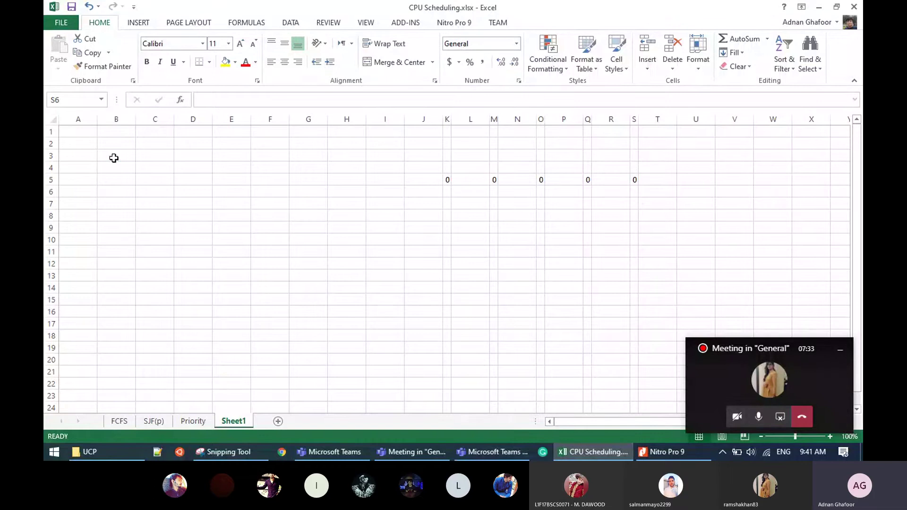
# Enter the heading "Round-Robin" in cell B3.
pyautogui.click(114, 157)
pyautogui.write('Round')
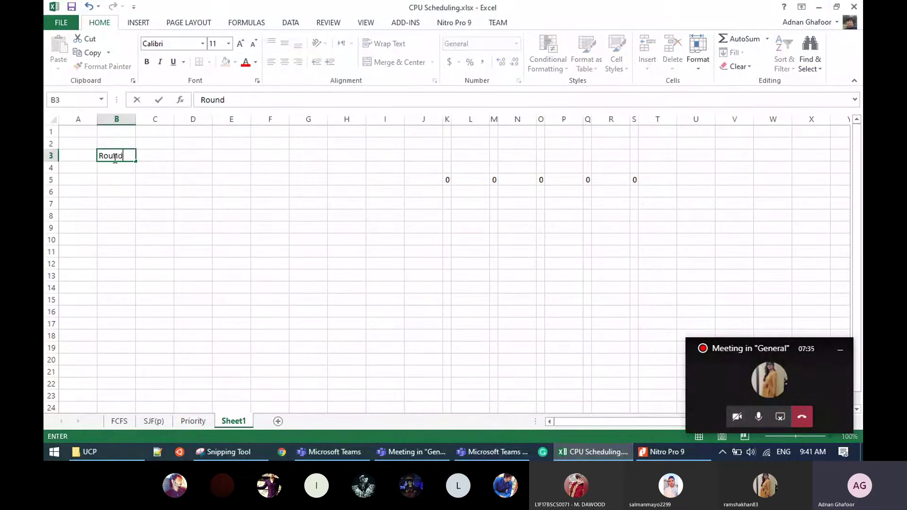
pyautogui.write('-Robin')
pyautogui.press('Return')
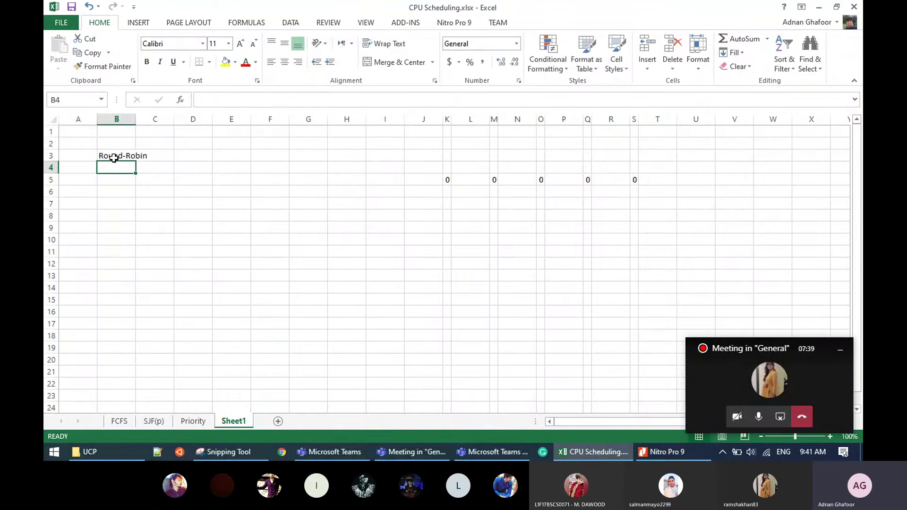
# Enter "Time Slice = 4" in cell B4, directly under the Round-Robin heading.
pyautogui.write('Ti')
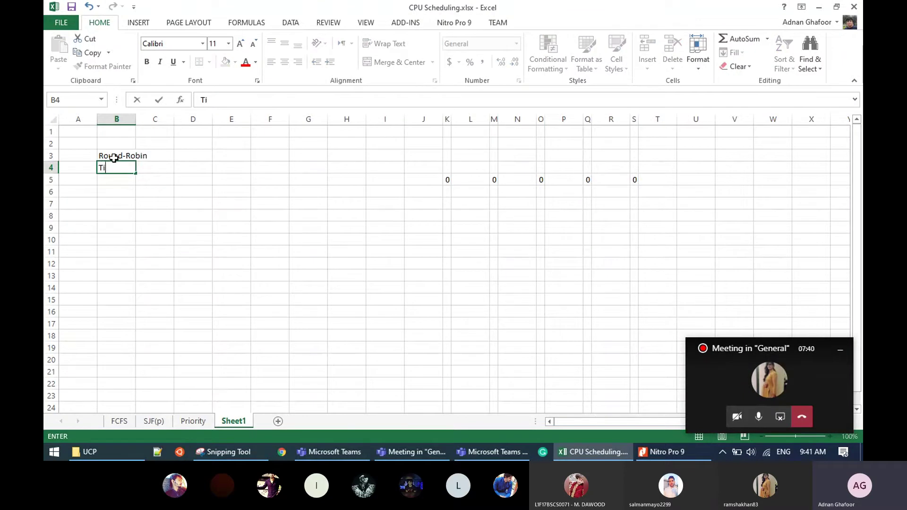
pyautogui.write('me Slice')
pyautogui.press('BackSpace')
pyautogui.press('BackSpace')
pyautogui.press('BackSpace')
pyautogui.write('ice')
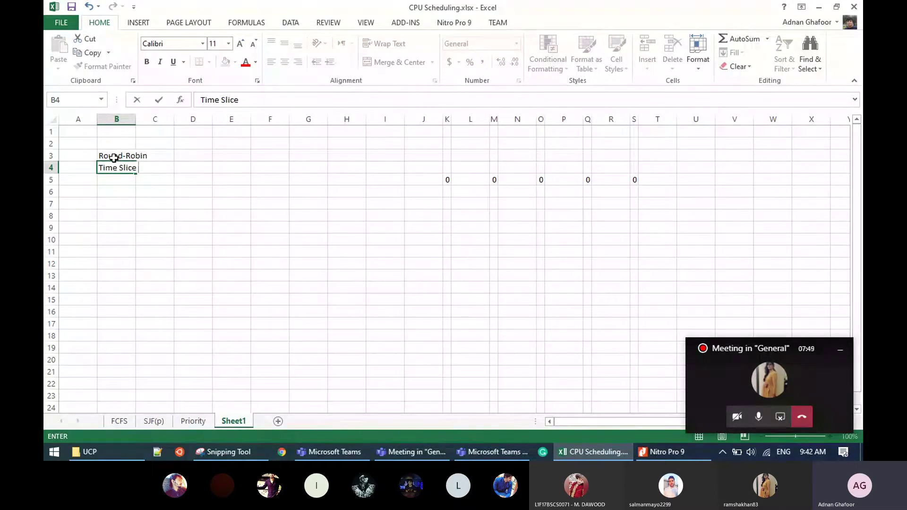
pyautogui.write(' = 4')
pyautogui.press('Return')
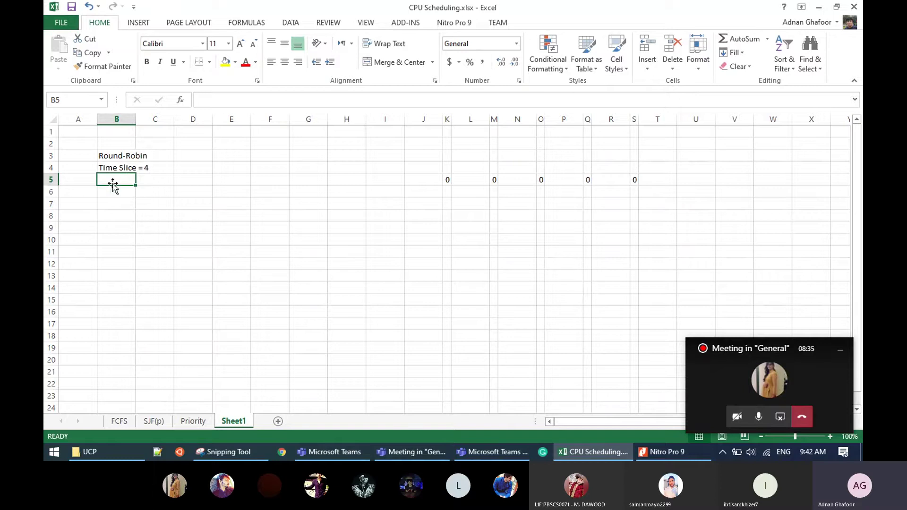
# List the processes P1, P2 and P3 down cells B7 to B9.
pyautogui.click(113, 211)
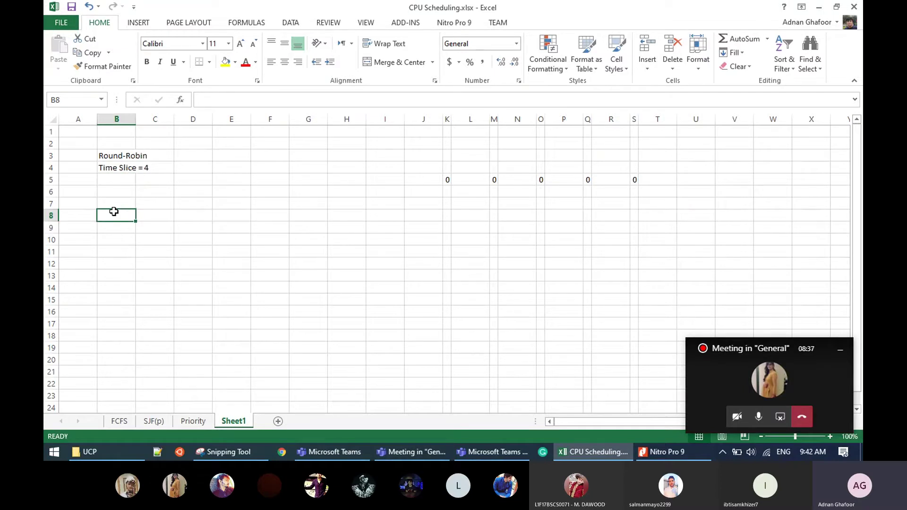
pyautogui.press('Up')
pyautogui.write('P')
pyautogui.press('Up')
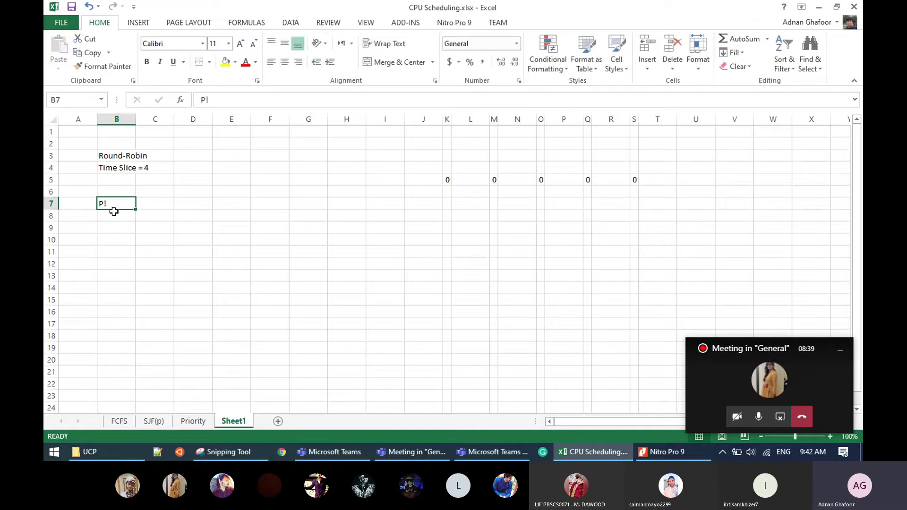
pyautogui.press('Down')
pyautogui.write('P1')
pyautogui.press('BackSpace')
pyautogui.write('2')
pyautogui.press('Return')
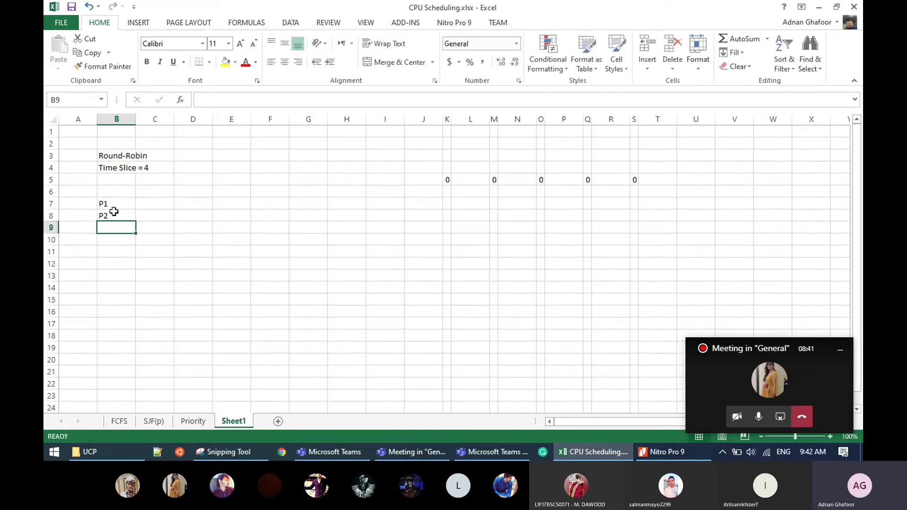
pyautogui.write('P3')
pyautogui.press('Return')
# Enter the burst values 24, 3 and 3 beside P1, P2 and P3 in cells C7 to C9.
pyautogui.press('Up')
pyautogui.press('Up')
pyautogui.press('Up')
pyautogui.press('Right')
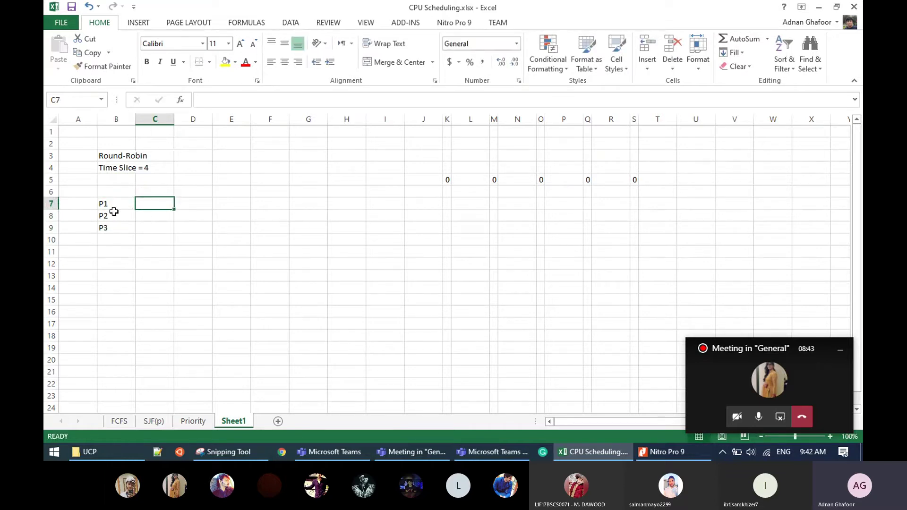
pyautogui.write('24')
pyautogui.press('Return')
pyautogui.press('Return')
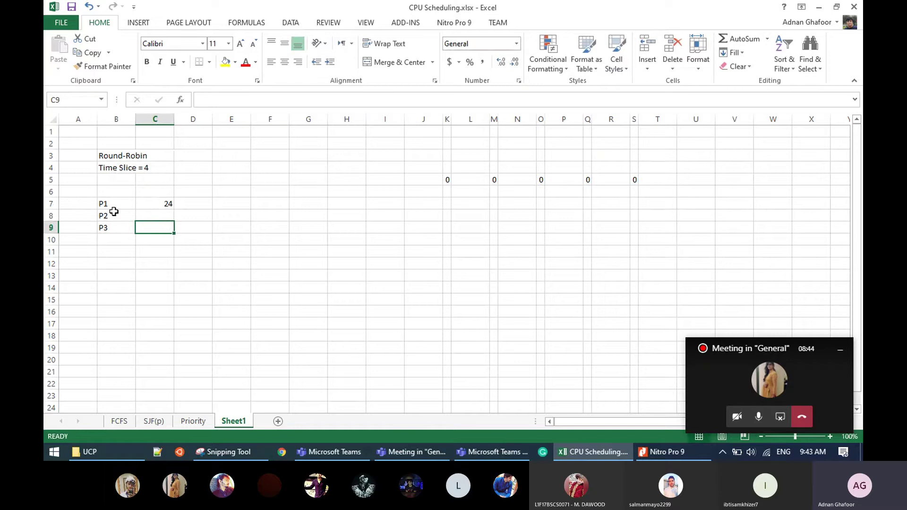
pyautogui.press('Up')
pyautogui.write('3')
pyautogui.press('Return')
pyautogui.write('3')
pyautogui.press('Return')
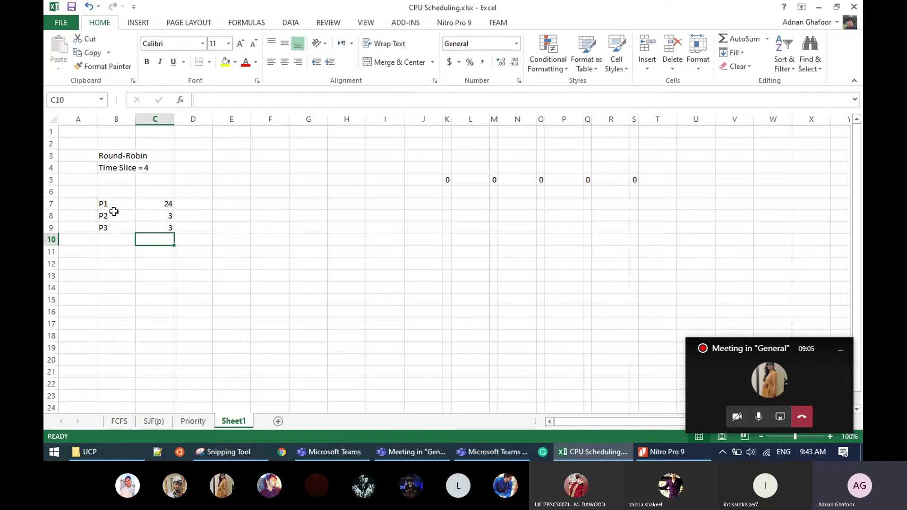
# Add the column header "CPU burst" in cell C6 above the burst values.
pyautogui.press('Up')
pyautogui.press('Up')
pyautogui.press('Up')
pyautogui.press('Up')
pyautogui.write('CP')
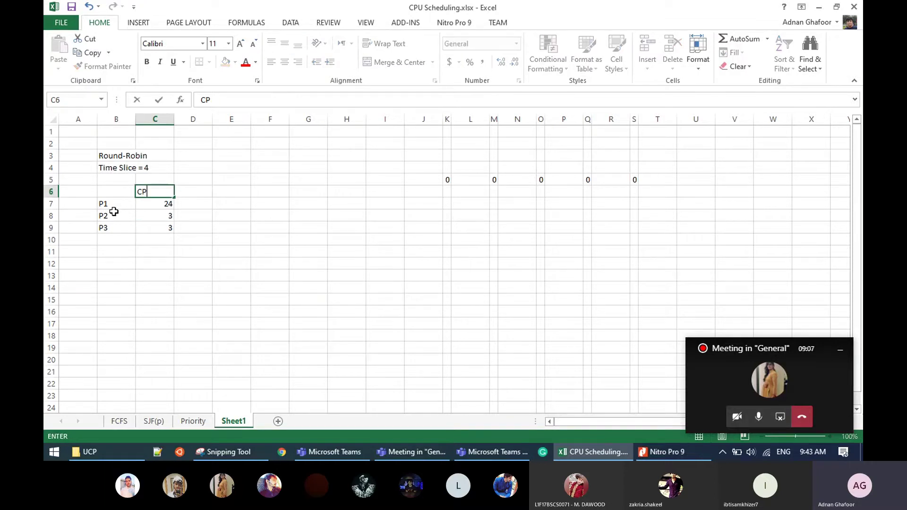
pyautogui.write('U b')
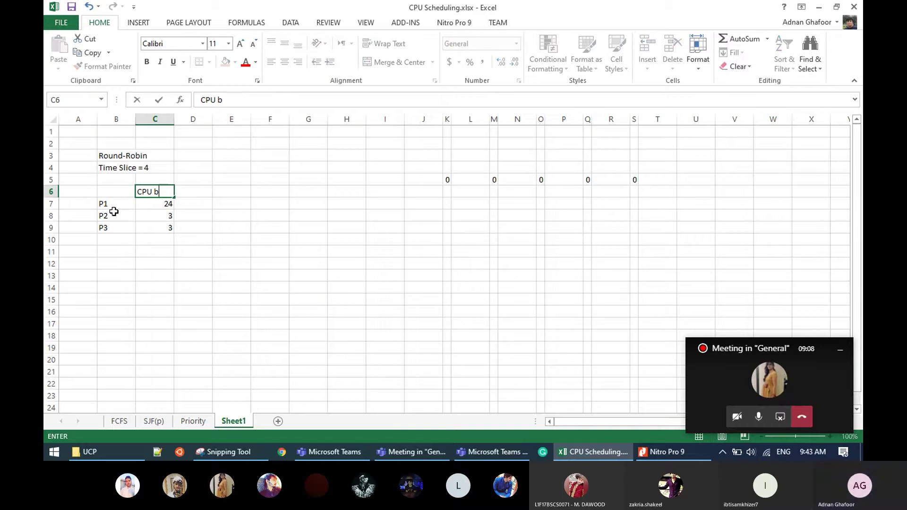
pyautogui.write('urst')
pyautogui.press('Return')
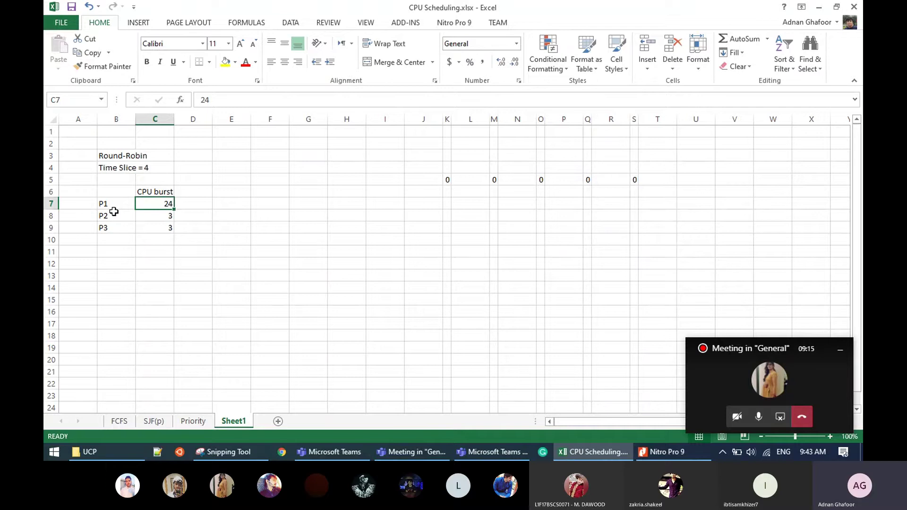
# Label the Gantt chart rows "Process" in cell J4 and "Time" in cell J5.
pyautogui.press('Up')
pyautogui.press('Up')
pyautogui.press('Right')
pyautogui.press('Right')
pyautogui.press('Right')
pyautogui.press('Right')
pyautogui.press('Right')
pyautogui.press('Right')
pyautogui.press('Right')
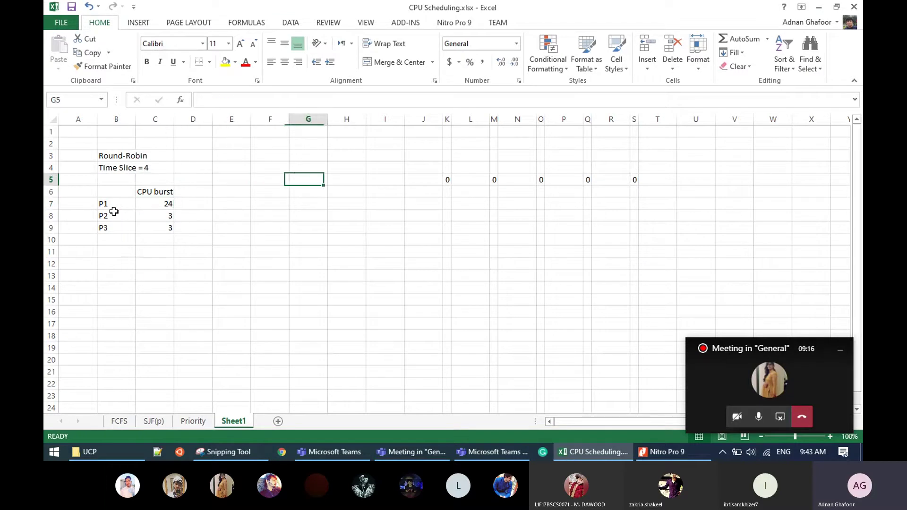
pyautogui.press('Up')
pyautogui.write('Proce')
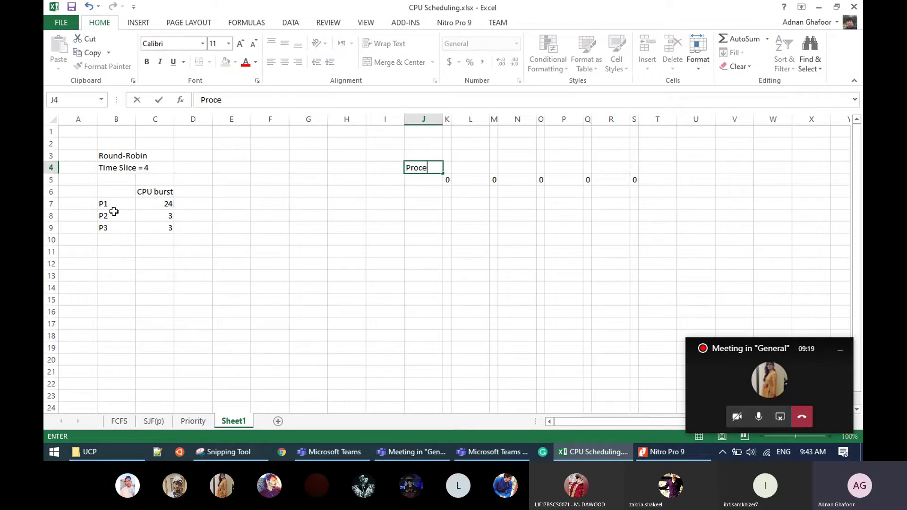
pyautogui.write('sses')
pyautogui.press('Return')
pyautogui.press('Up')
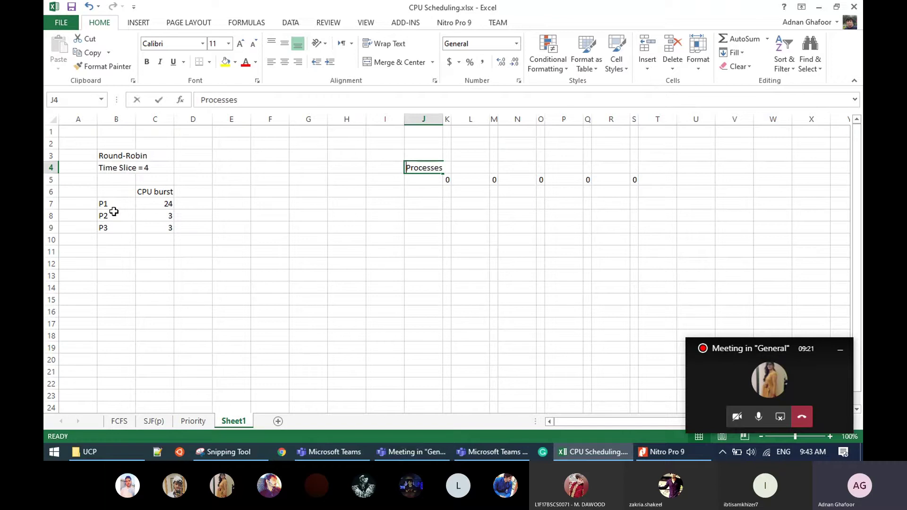
pyautogui.write('Process')
pyautogui.press('Return')
pyautogui.write('Time')
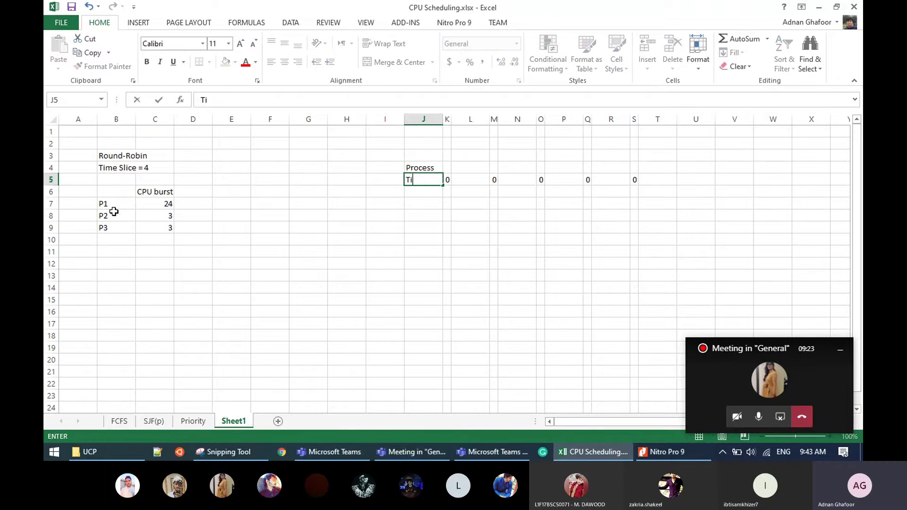
pyautogui.press('Return')
# Add P1 as the first Gantt chart process in L4 and set its end time in M5 to 4.
pyautogui.press('Up')
pyautogui.press('Up')
pyautogui.press('Right')
pyautogui.press('Right')
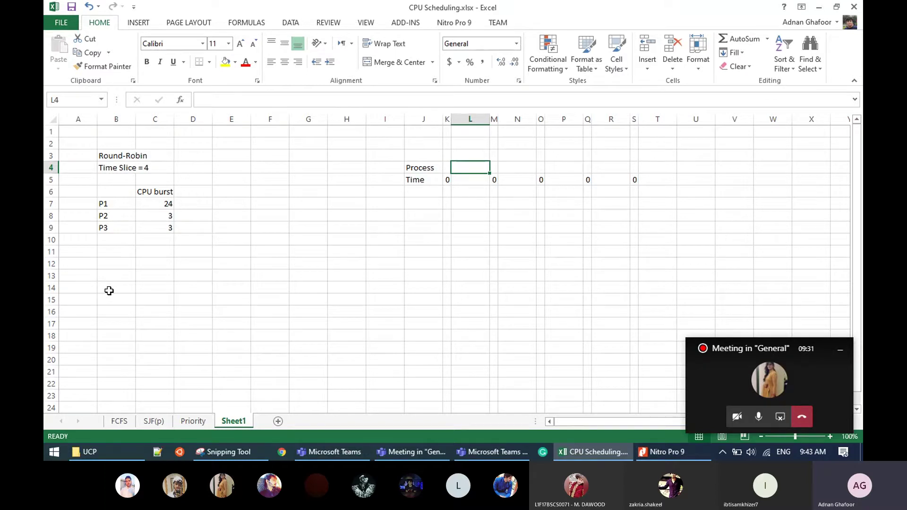
pyautogui.write('P1')
pyautogui.press('Return')
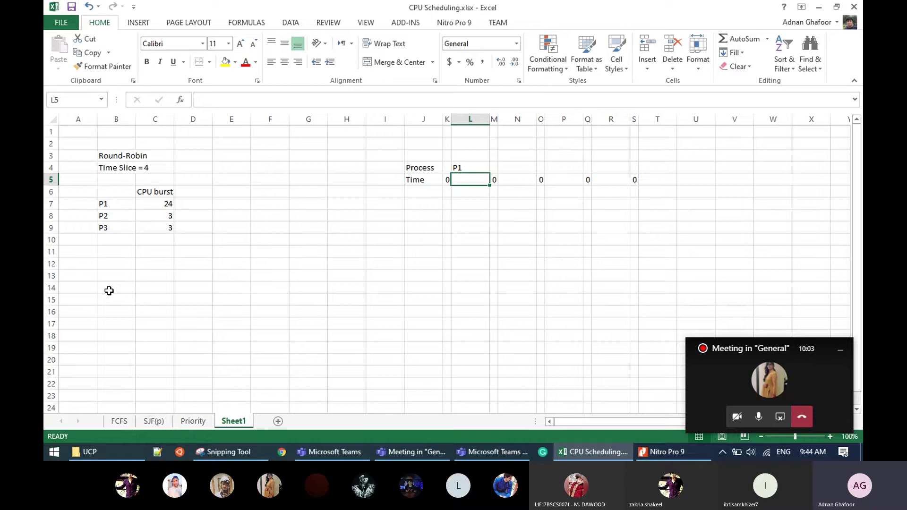
pyautogui.press('Left')
pyautogui.press('Right')
pyautogui.press('Right')
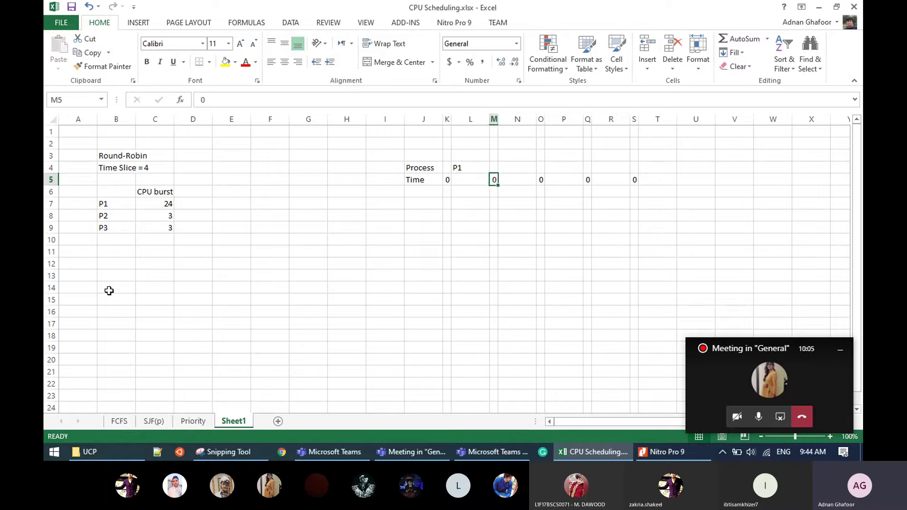
pyautogui.write('4')
pyautogui.press('Return')
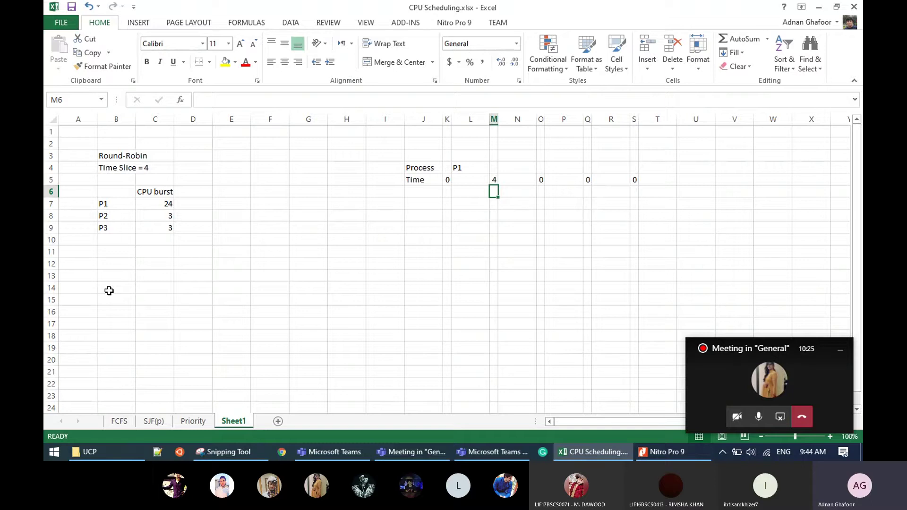
# Add P2 as the second Gantt chart process in N4 and set its end time in O5 to 7.
pyautogui.press('Up')
pyautogui.press('Up')
pyautogui.press('Right')
pyautogui.write('P2')
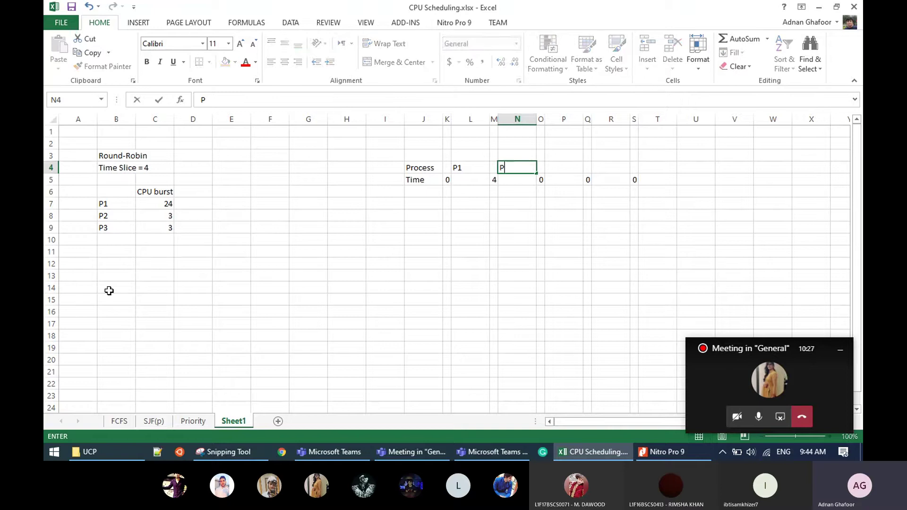
pyautogui.press('Return')
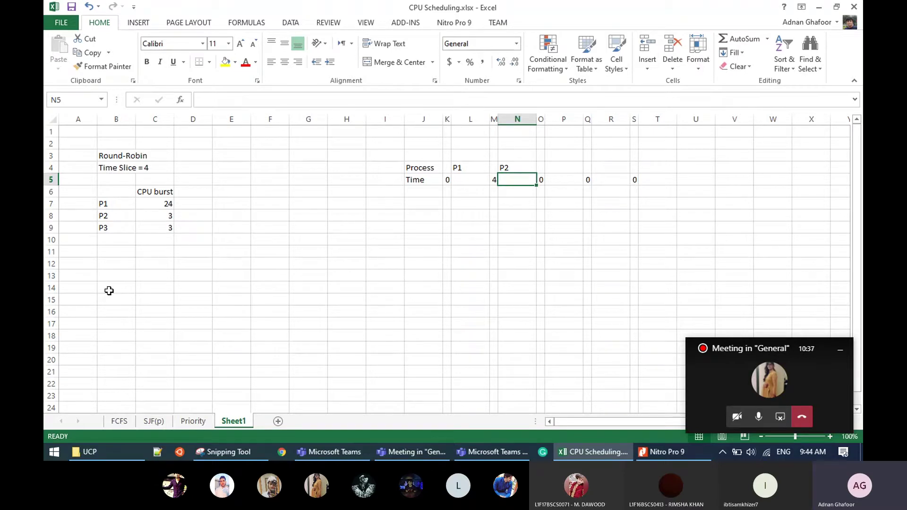
pyautogui.press('Right')
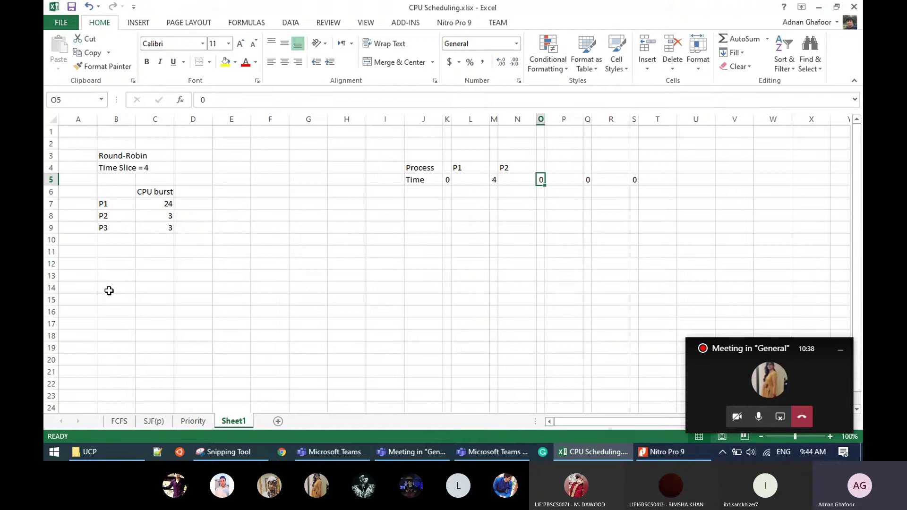
pyautogui.write('7')
pyautogui.press('Return')
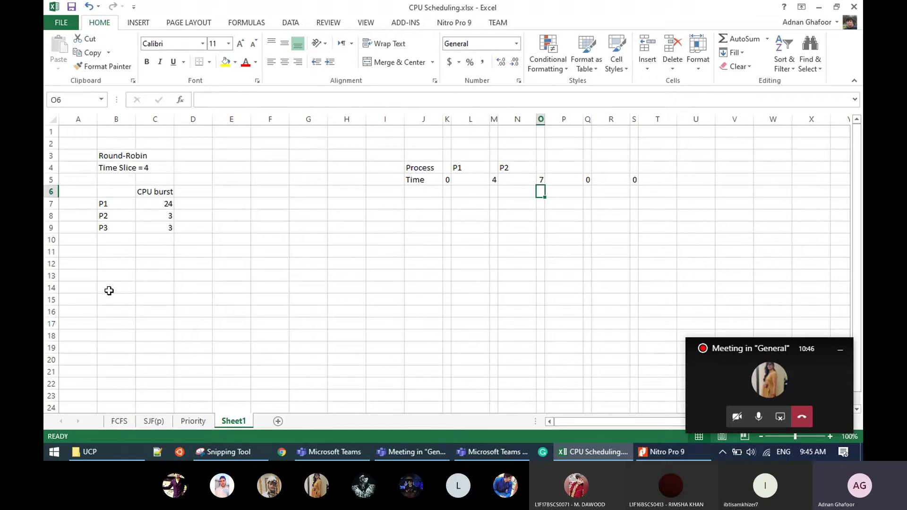
# Add P3 as the third Gantt chart process in P4 and set its end time in Q5 to 10.
pyautogui.press('Up')
pyautogui.press('Up')
pyautogui.press('Right')
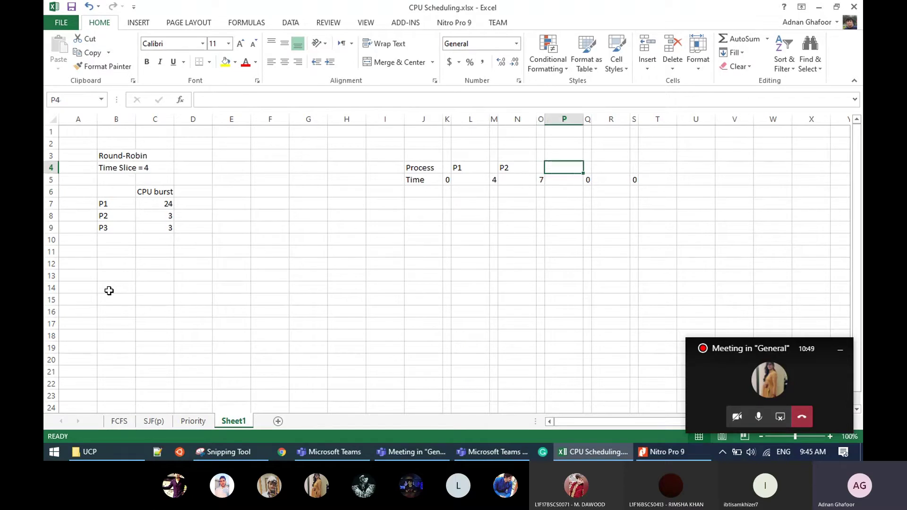
pyautogui.write('P3')
pyautogui.press('Return')
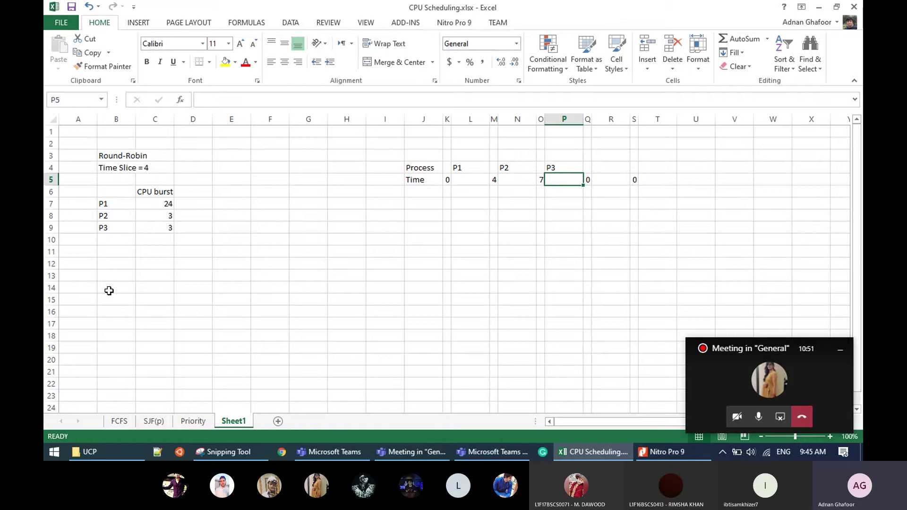
pyautogui.press('Left')
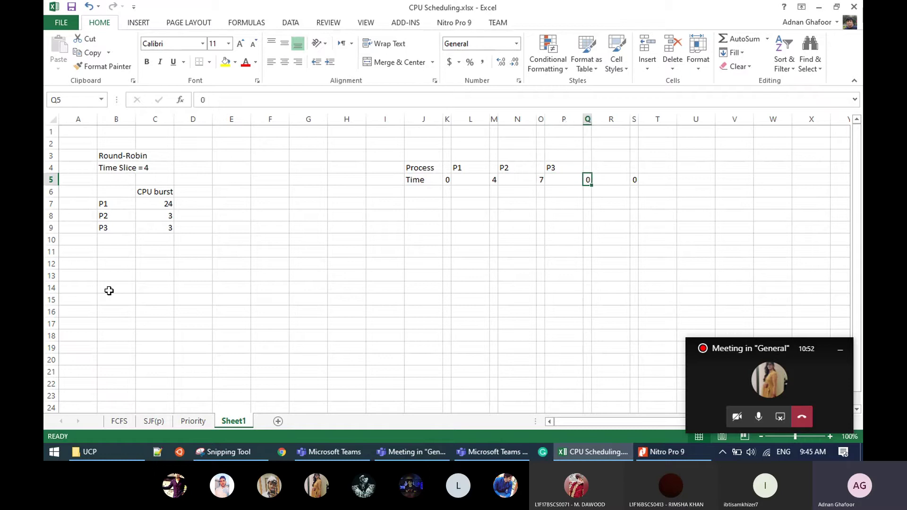
pyautogui.write('10')
pyautogui.press('Return')
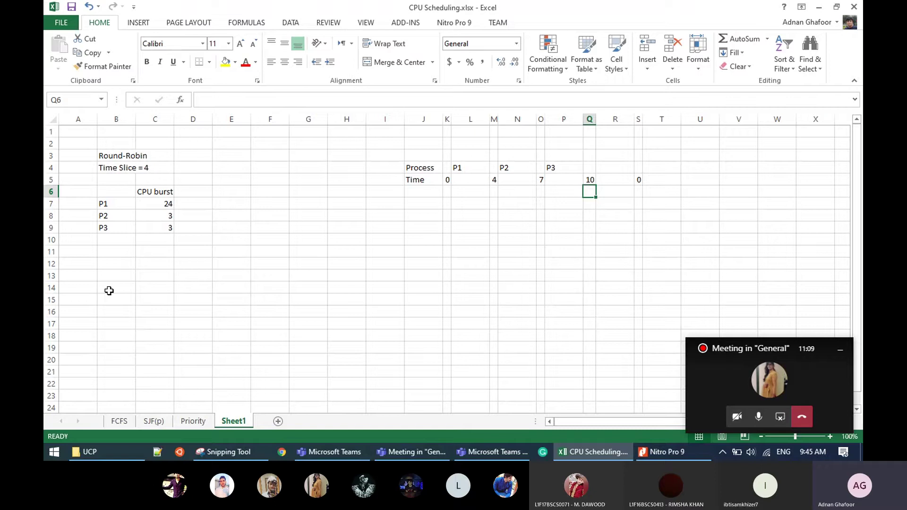
# Schedule P1 again in R4 of the Gantt chart and set its end time in S5 to 14.
pyautogui.press('Up')
pyautogui.press('Up')
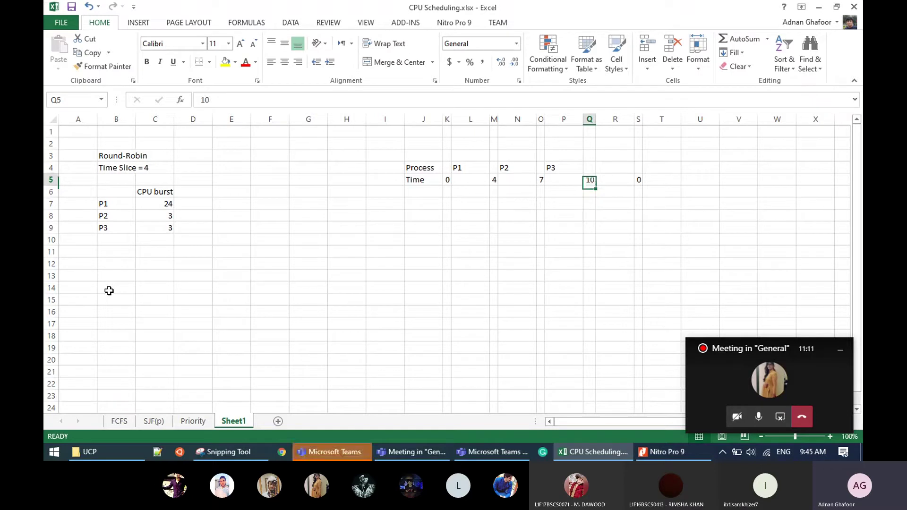
pyautogui.press('Right')
pyautogui.write('P1')
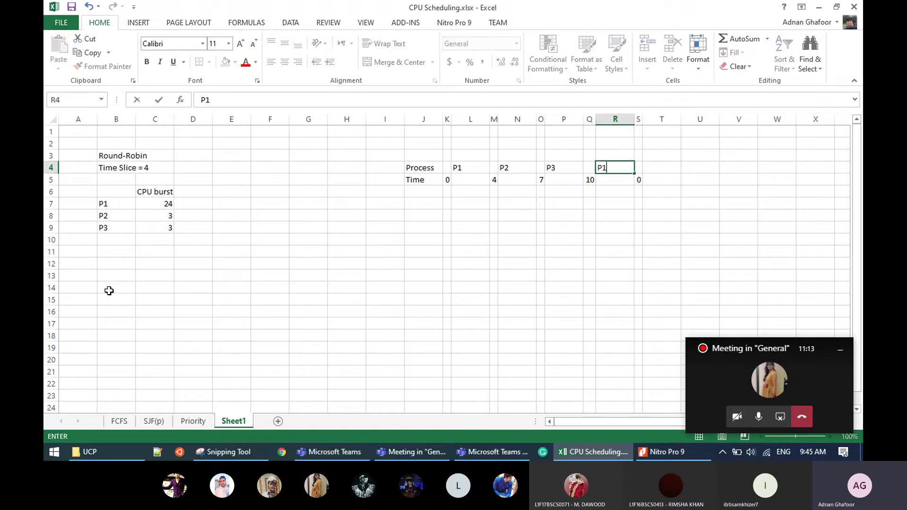
pyautogui.press('Return')
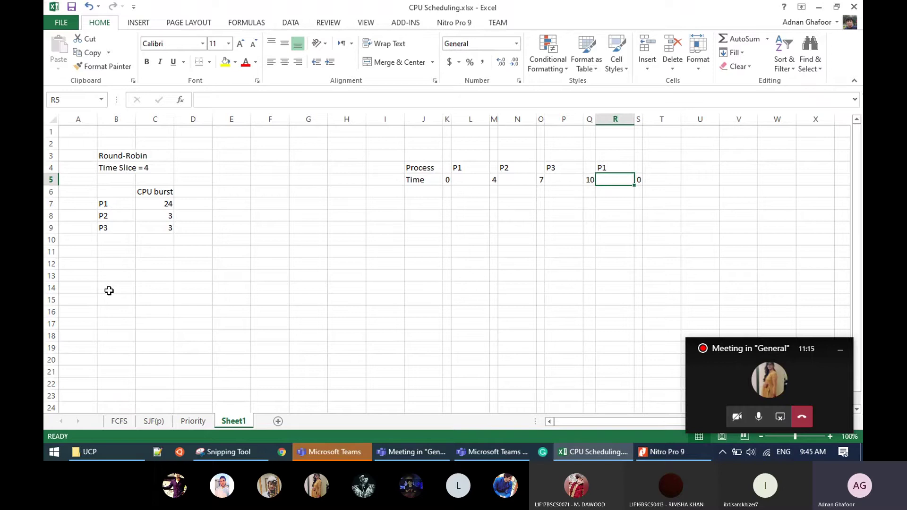
pyautogui.press('Right')
pyautogui.write('14')
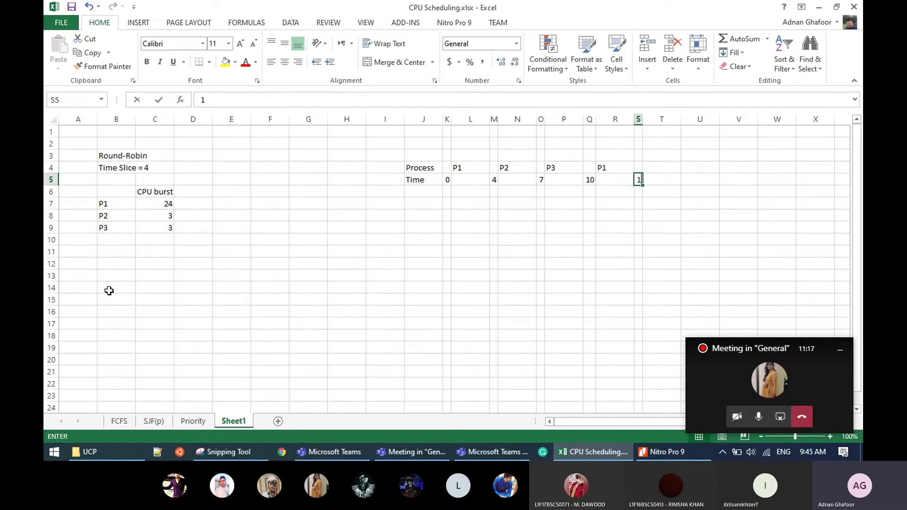
pyautogui.press('Return')
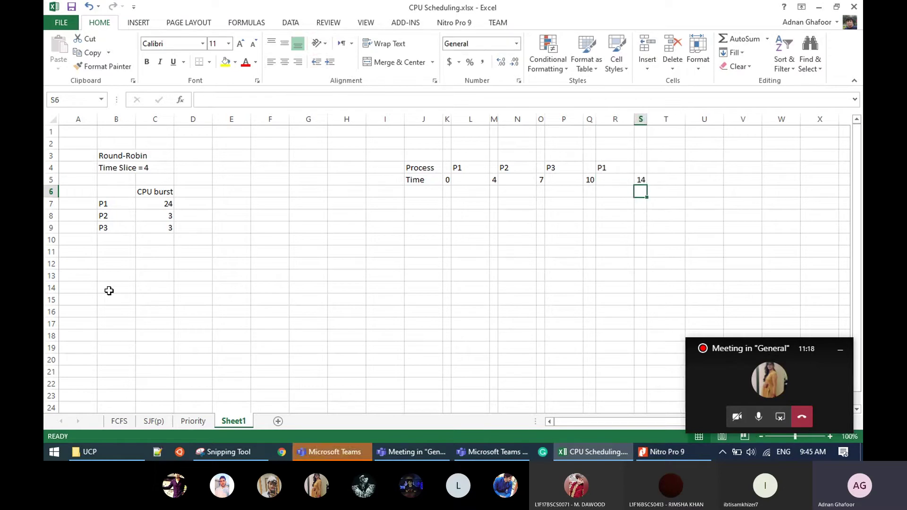
# Schedule P1 in T4 of the Gantt chart, set its end time in U5 to 18, and fit column U to its content.
pyautogui.press('Up')
pyautogui.press('Up')
pyautogui.press('Right')
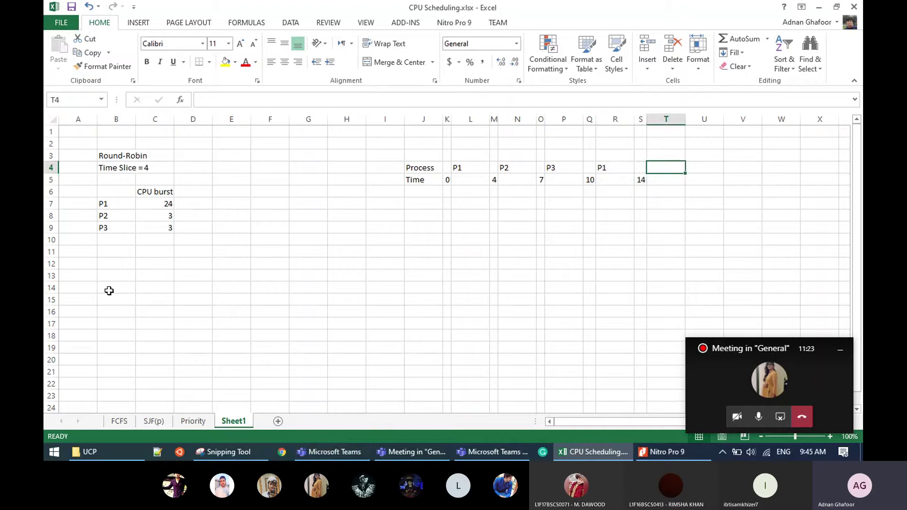
pyautogui.write('P1')
pyautogui.press('Return')
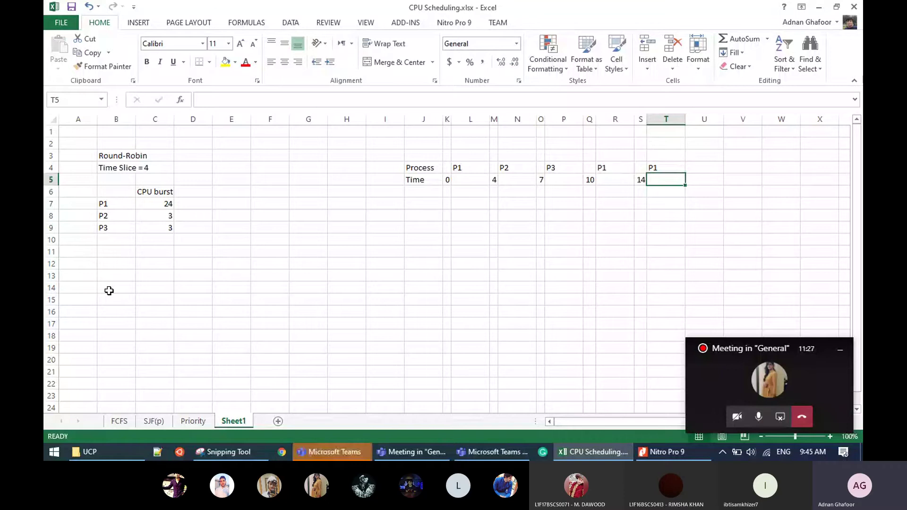
pyautogui.press('Right')
pyautogui.write('18')
pyautogui.press('Return')
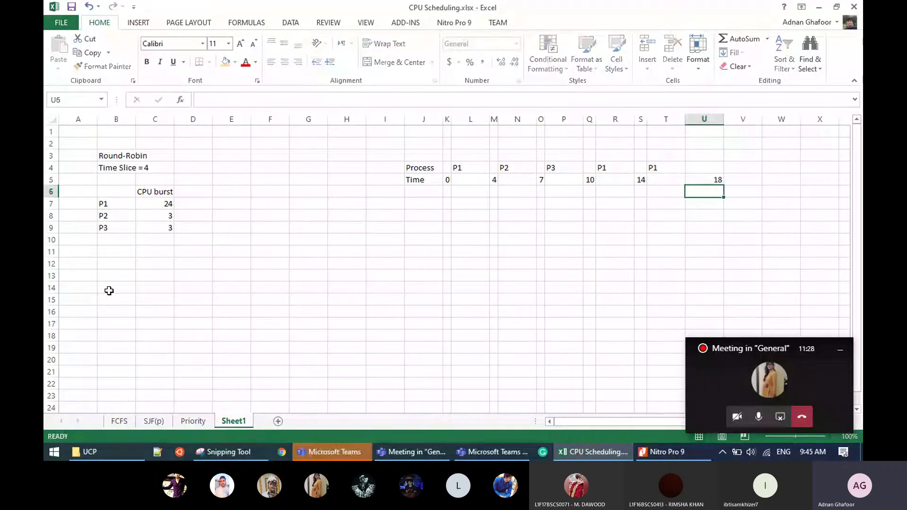
pyautogui.press('Up')
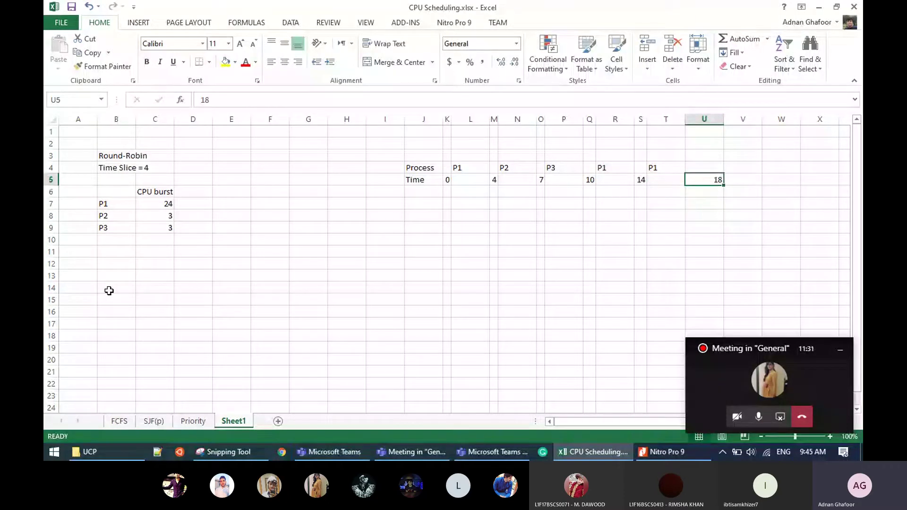
pyautogui.doubleClick(723, 119)
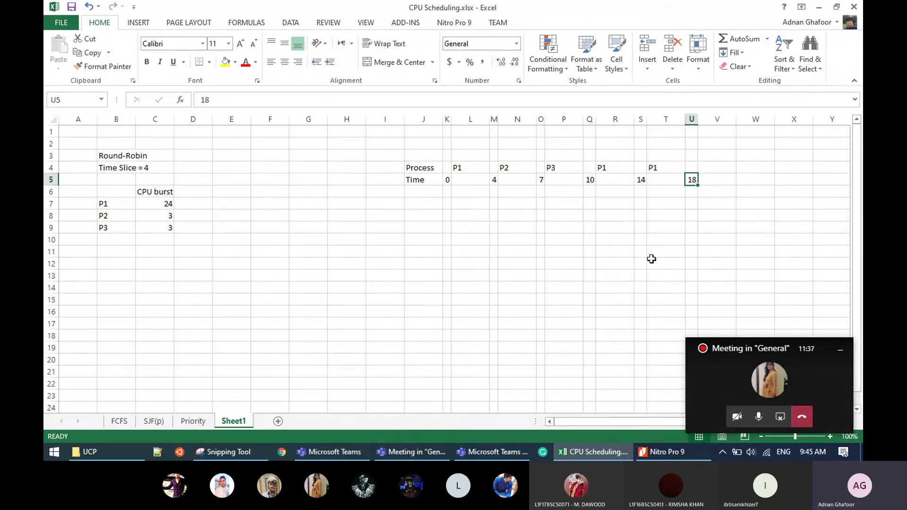
# Schedule P1 in V4 of the Gantt chart, set its end time in W5 to 22, and fit column W to its content.
pyautogui.press('Up')
pyautogui.press('Right')
pyautogui.write('P1')
pyautogui.press('Return')
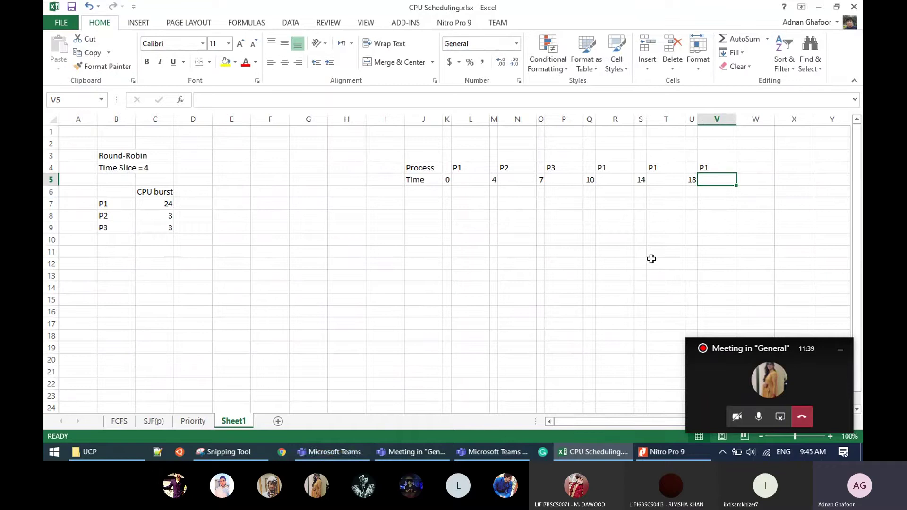
pyautogui.press('Left')
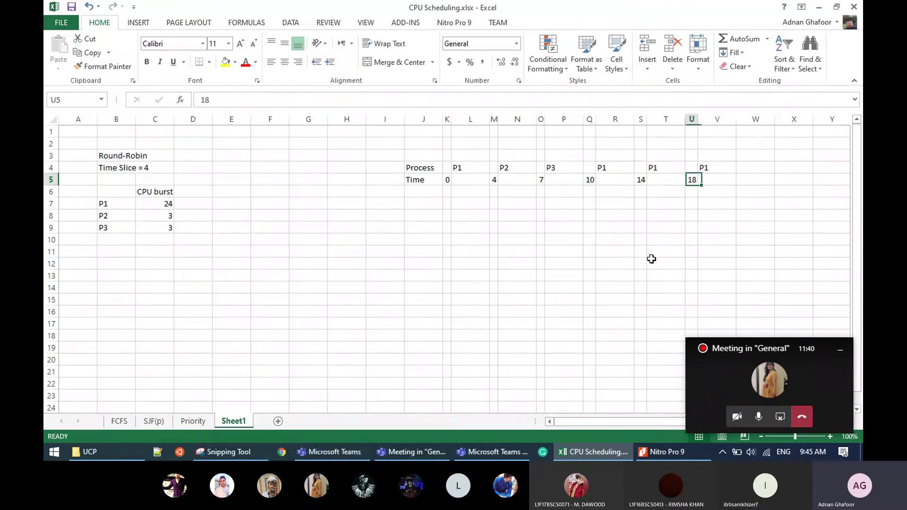
pyautogui.press('Right')
pyautogui.press('Right')
pyautogui.write('22')
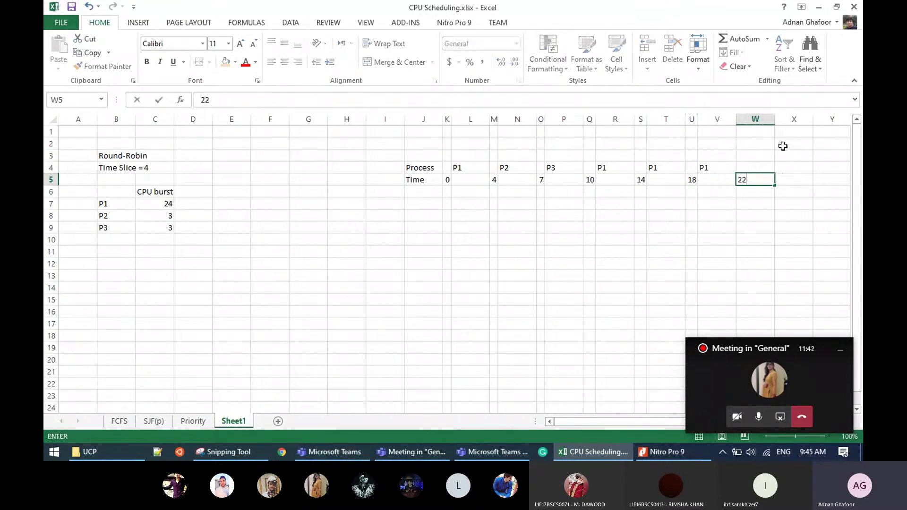
pyautogui.doubleClick(774, 119)
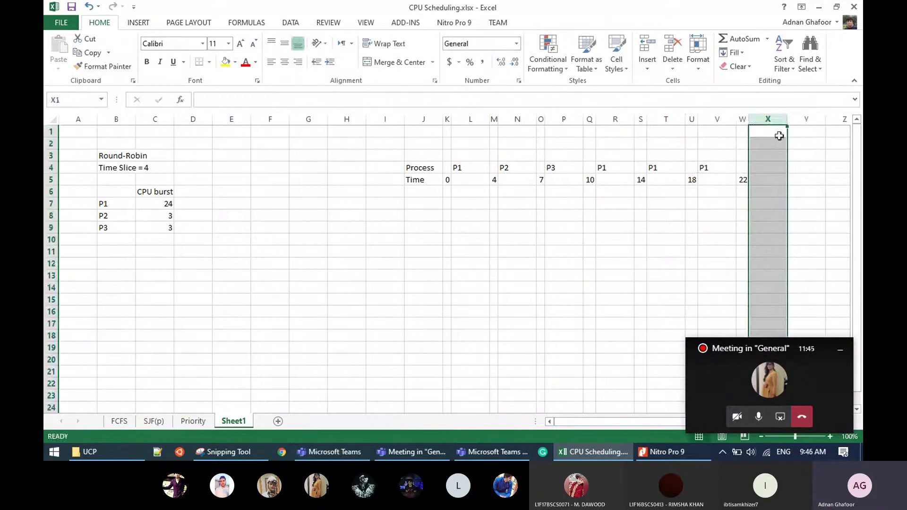
# Schedule P1 in X4 of the Gantt chart, set its end time in Y5 to 26, and fit column Y to its content.
pyautogui.click(805, 156)
pyautogui.click(769, 165)
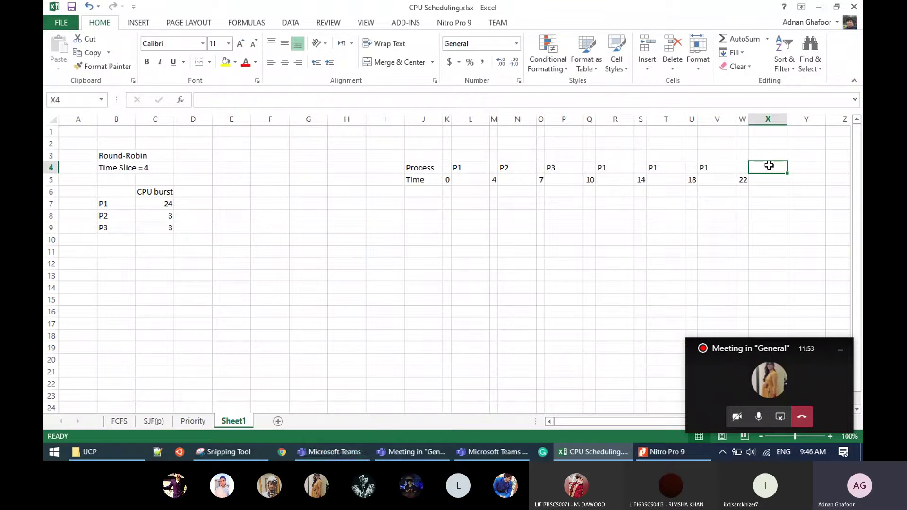
pyautogui.write('P1')
pyautogui.press('Return')
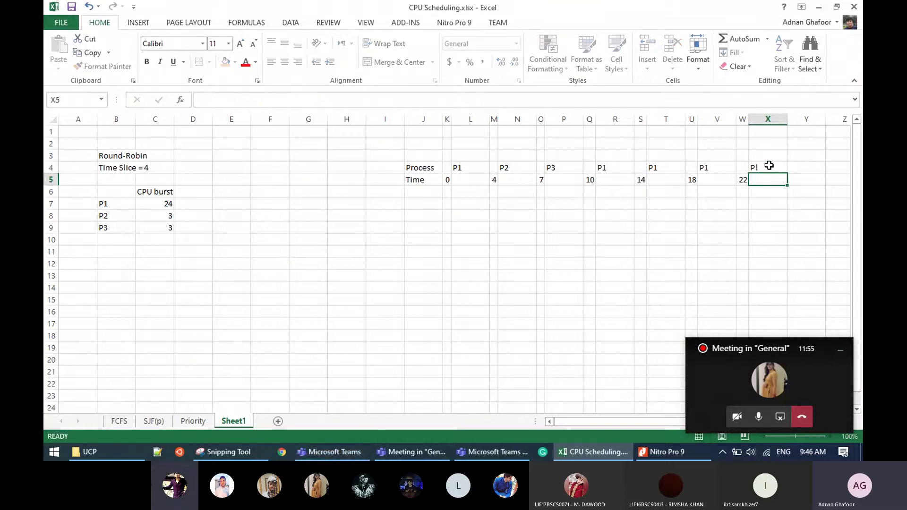
pyautogui.click(769, 166)
pyautogui.press('Return')
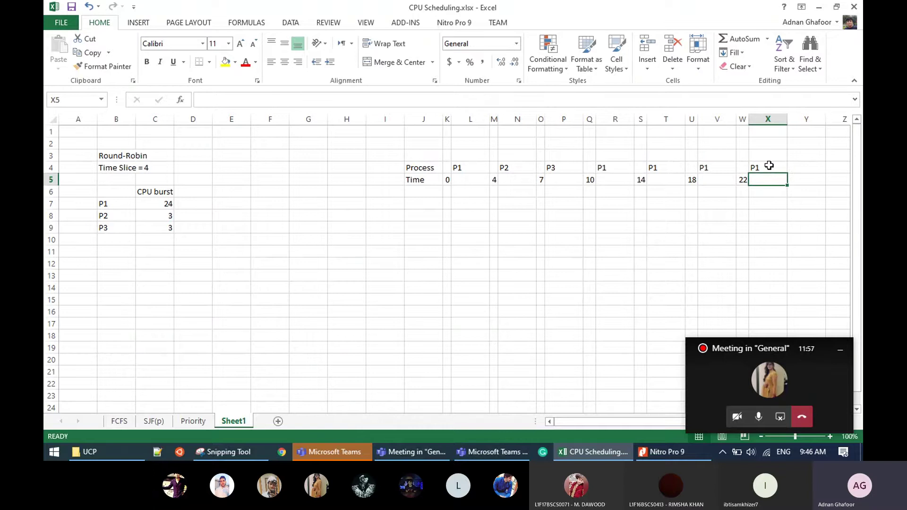
pyautogui.press('Right')
pyautogui.write('26')
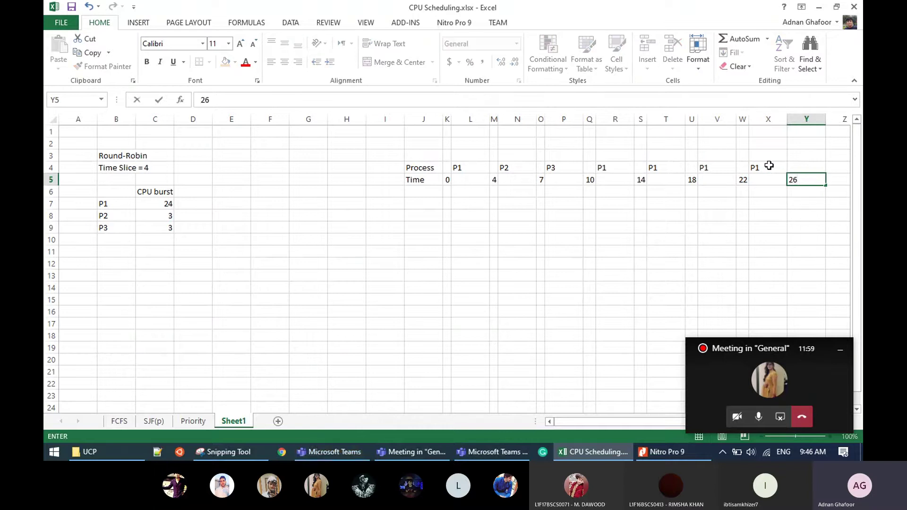
pyautogui.press('Return')
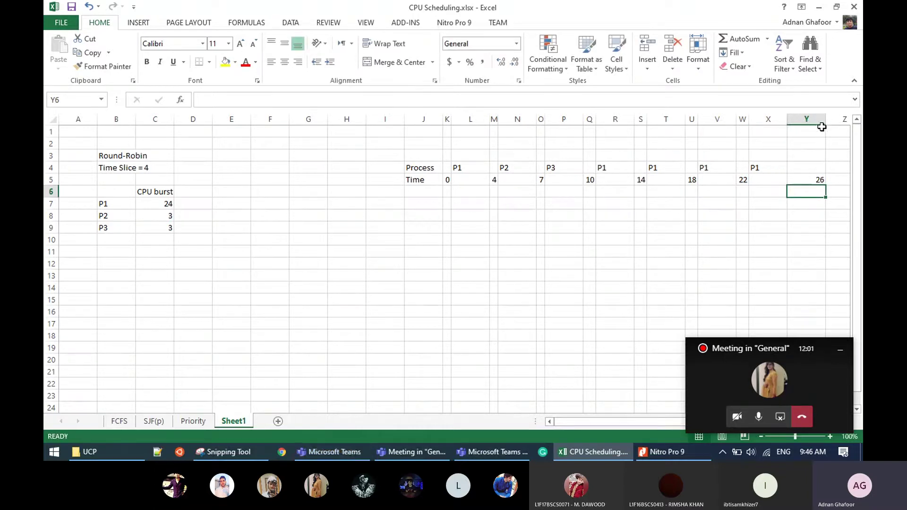
pyautogui.doubleClick(825, 120)
# Schedule P1 in Z4 of the Gantt chart, set its end time in AA5 to 30, and fit column AA to its content.
pyautogui.click(811, 172)
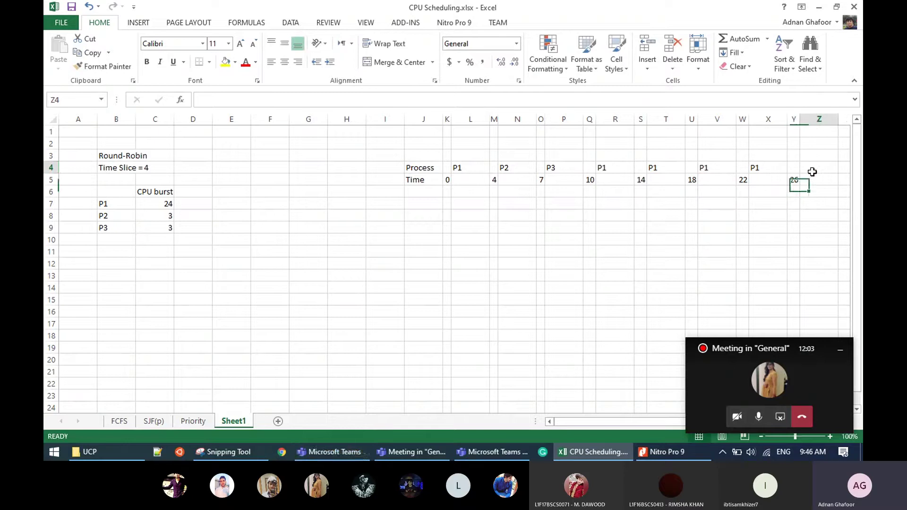
pyautogui.write('P1')
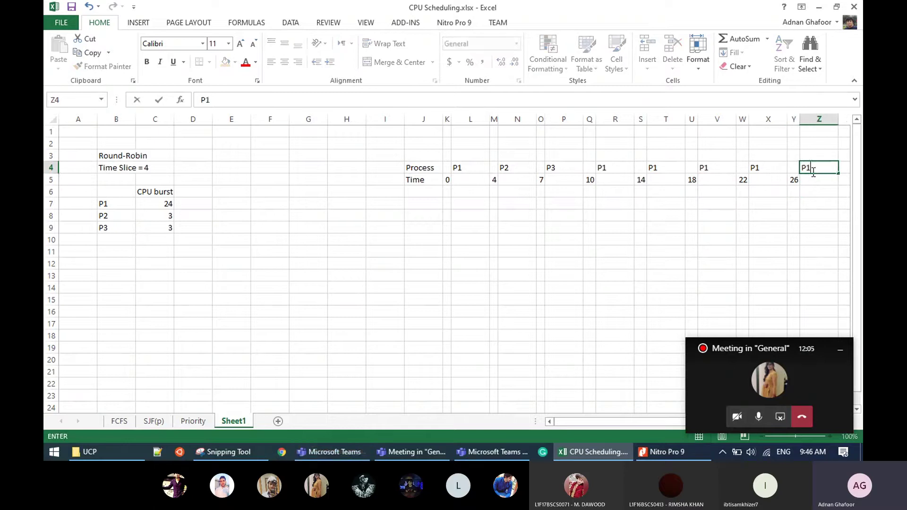
pyautogui.press('Return')
pyautogui.press('Right')
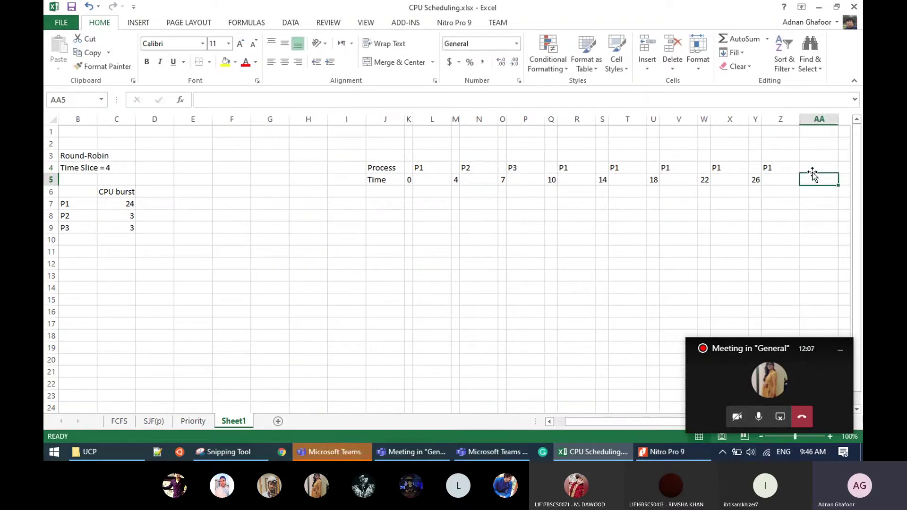
pyautogui.write('30')
pyautogui.press('Return')
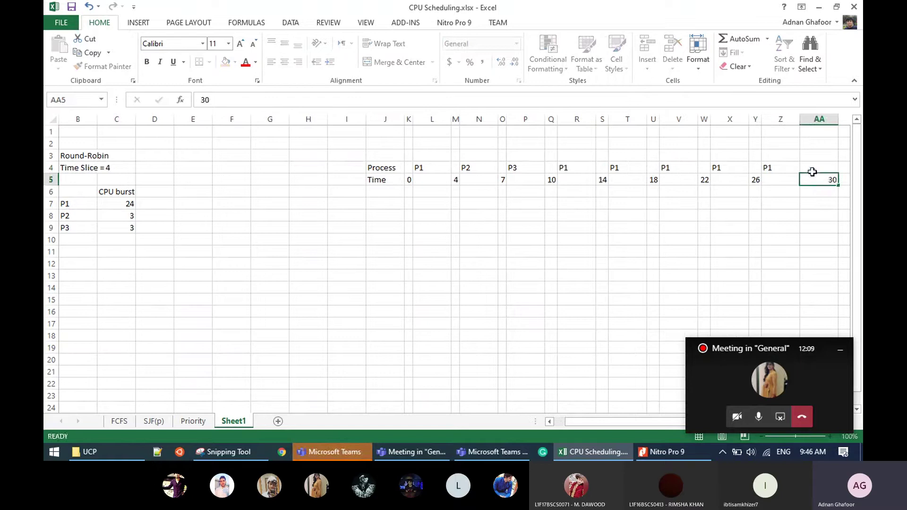
pyautogui.doubleClick(838, 119)
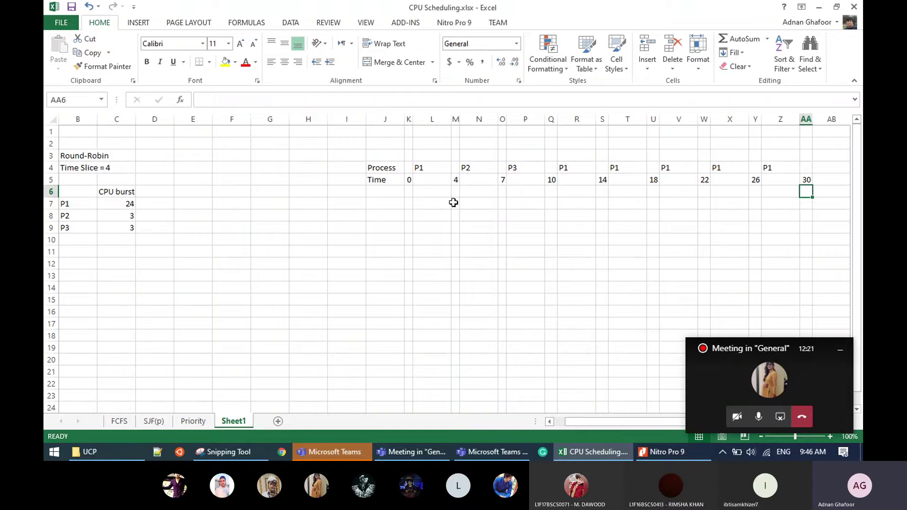
# Fill all the time value cells in row 5 of the Gantt chart, from 0 to 30, with yellow.
pyautogui.click(412, 182)
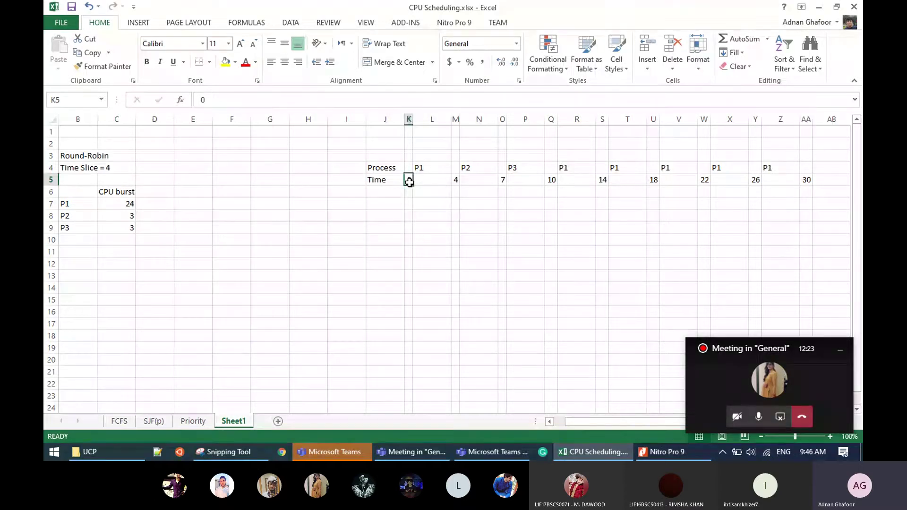
pyautogui.keyDown('ctrl'); pyautogui.click(454, 182); pyautogui.keyUp('ctrl')
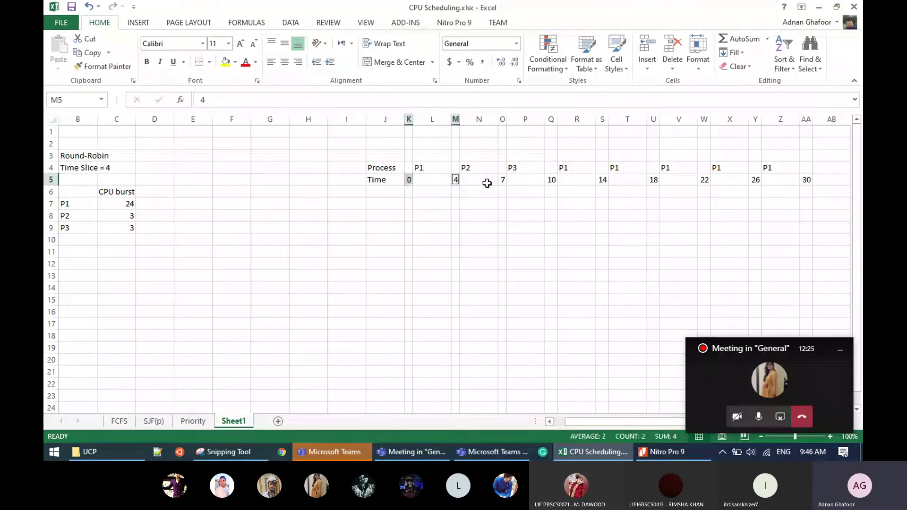
pyautogui.keyDown('ctrl'); pyautogui.click(503, 181); pyautogui.keyUp('ctrl')
pyautogui.keyDown('ctrl'); pyautogui.click(552, 178); pyautogui.keyUp('ctrl')
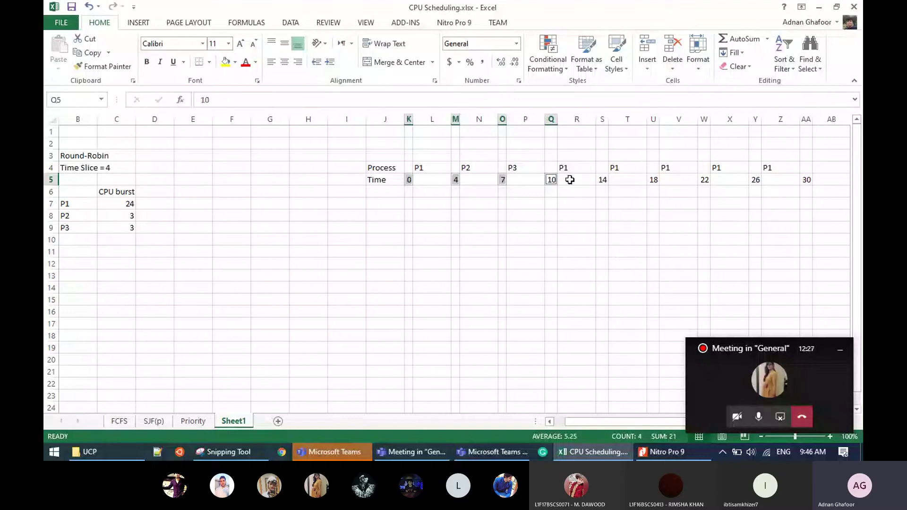
pyautogui.keyDown('ctrl'); pyautogui.click(601, 180); pyautogui.keyUp('ctrl')
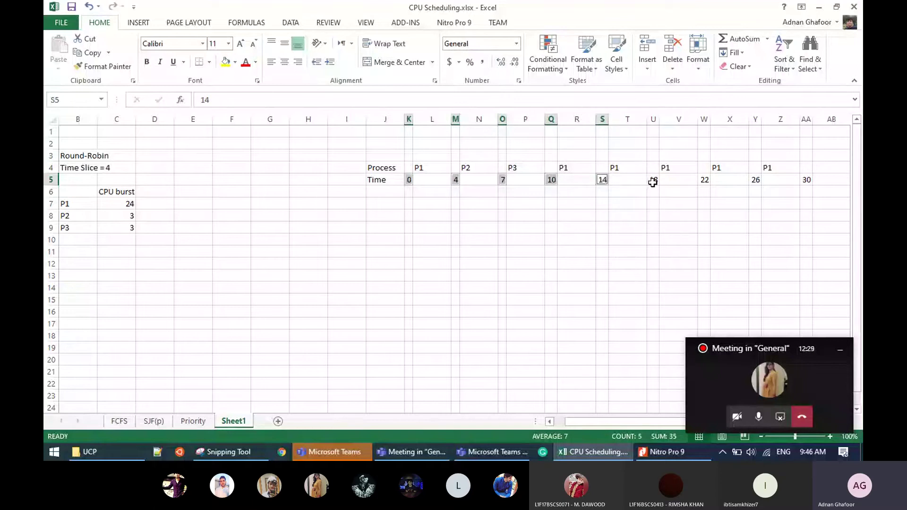
pyautogui.keyDown('ctrl'); pyautogui.click(652, 182); pyautogui.keyUp('ctrl')
pyautogui.keyDown('ctrl'); pyautogui.click(707, 180); pyautogui.keyUp('ctrl')
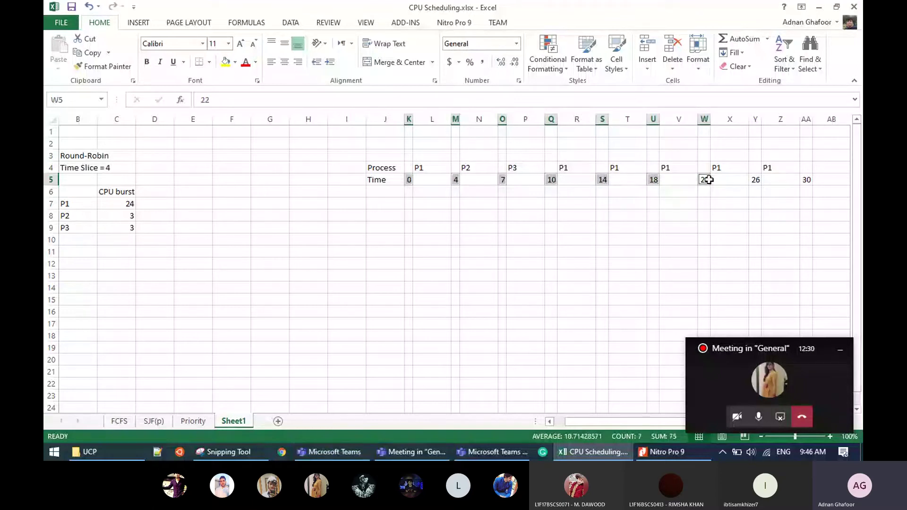
pyautogui.keyDown('ctrl'); pyautogui.click(754, 179); pyautogui.keyUp('ctrl')
pyautogui.keyDown('ctrl'); pyautogui.click(806, 182); pyautogui.keyUp('ctrl')
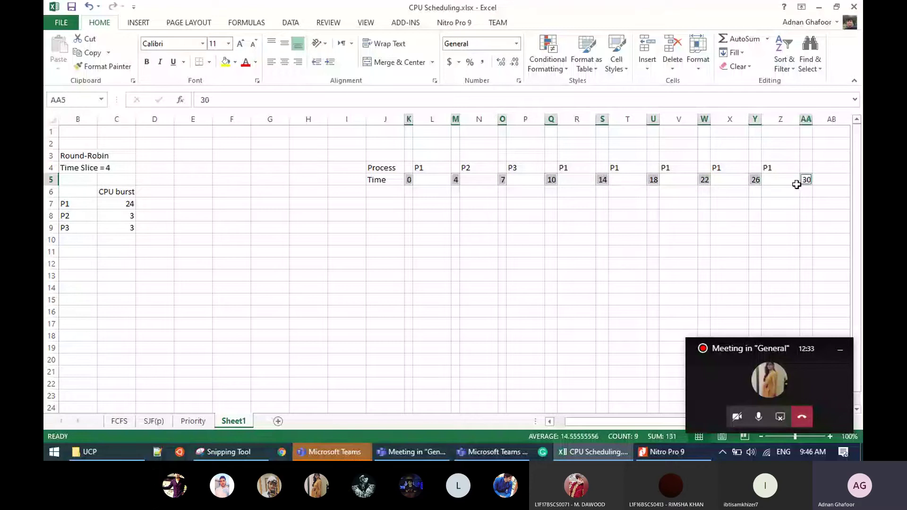
pyautogui.click(228, 65)
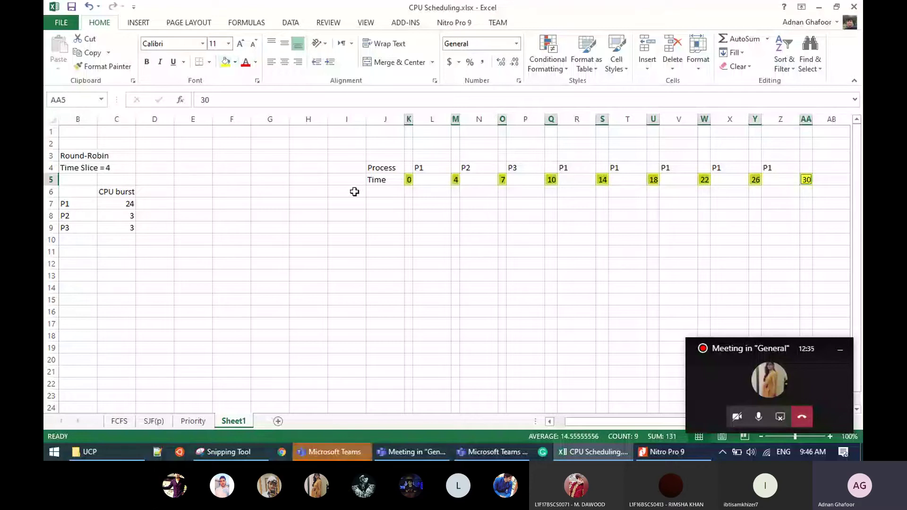
# Add the waiting time column header W.T in E6 of the process table.
pyautogui.click(409, 168)
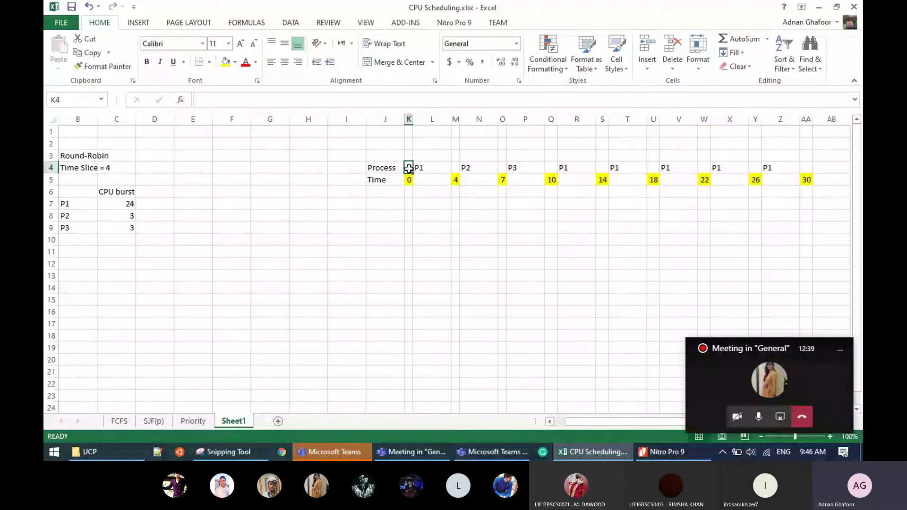
pyautogui.press('Down')
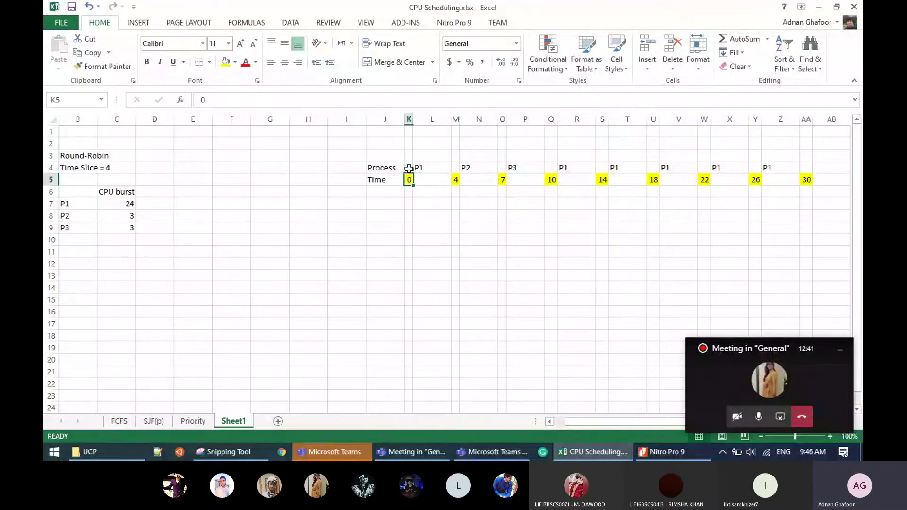
pyautogui.press('Down')
pyautogui.press('Down')
pyautogui.press('Down')
pyautogui.press('Down')
pyautogui.press('Down')
pyautogui.press('Left')
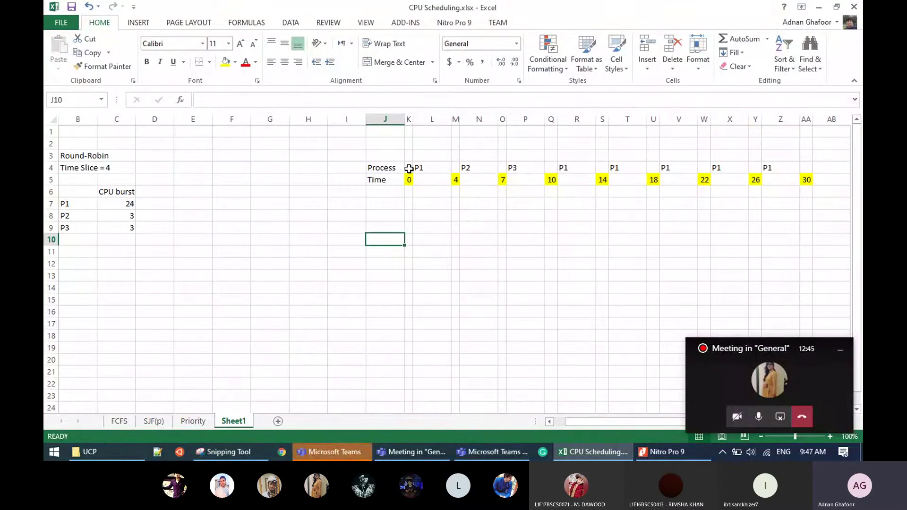
pyautogui.press('Left')
pyautogui.press('Left')
pyautogui.press('Left')
pyautogui.press('Left')
pyautogui.press('Left')
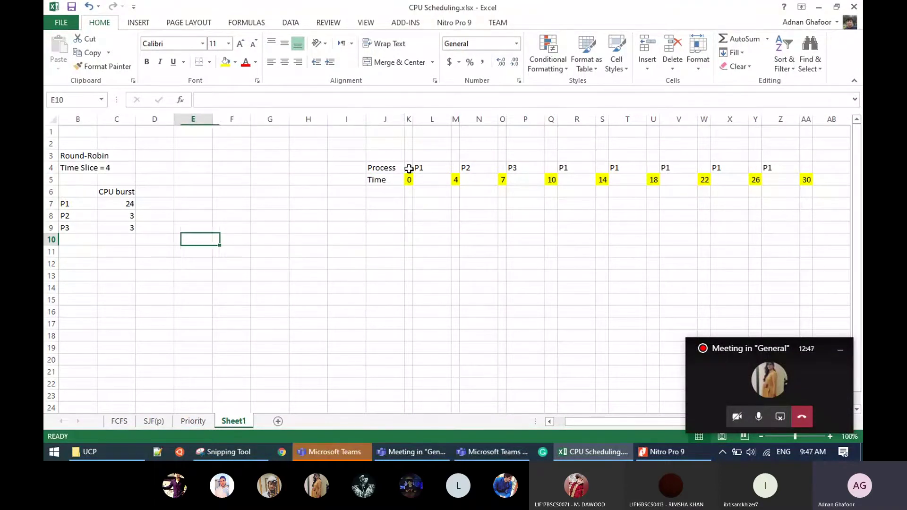
pyautogui.press('Up')
pyautogui.press('Up')
pyautogui.press('Up')
pyautogui.press('Up')
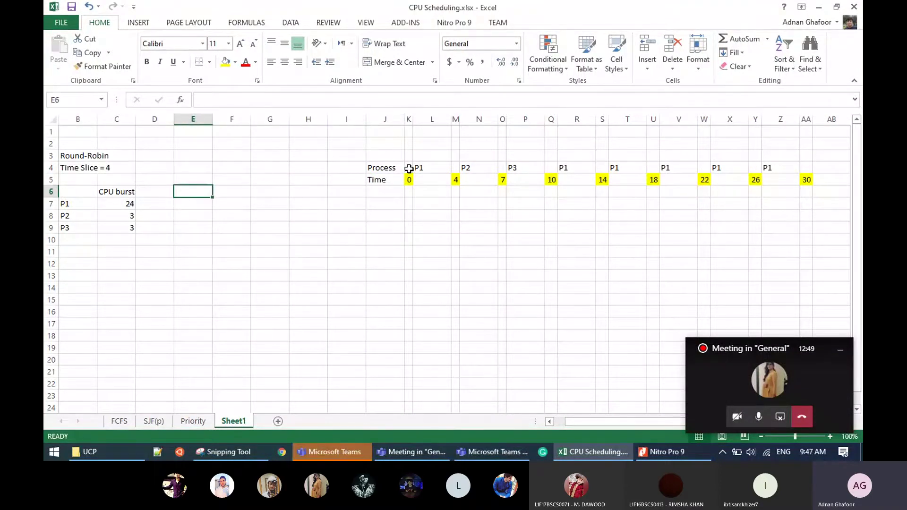
pyautogui.write('wt')
pyautogui.press('BackSpace')
pyautogui.press('BackSpace')
pyautogui.write('W')
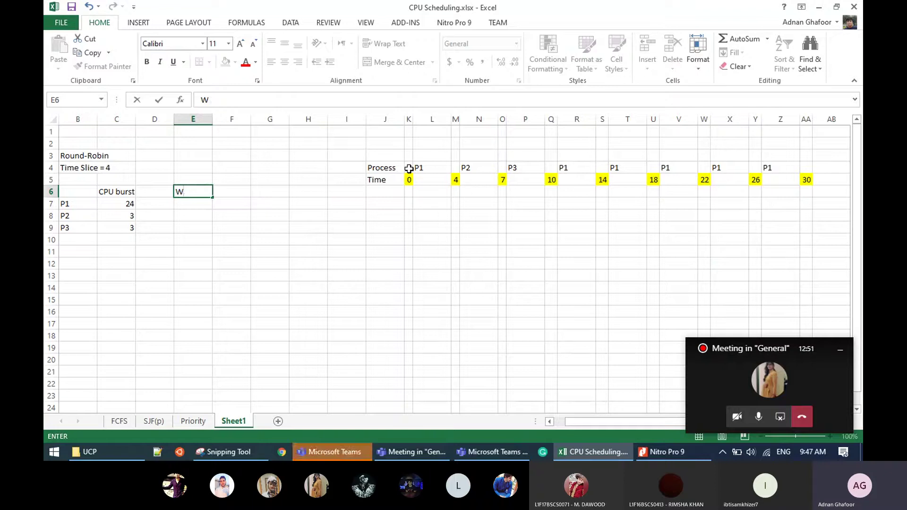
pyautogui.write('.T')
pyautogui.press('Return')
# Add the turnaround time column header TAT in F6 and go to P1's waiting time cell E7.
pyautogui.press('Up')
pyautogui.press('Right')
pyautogui.write('T')
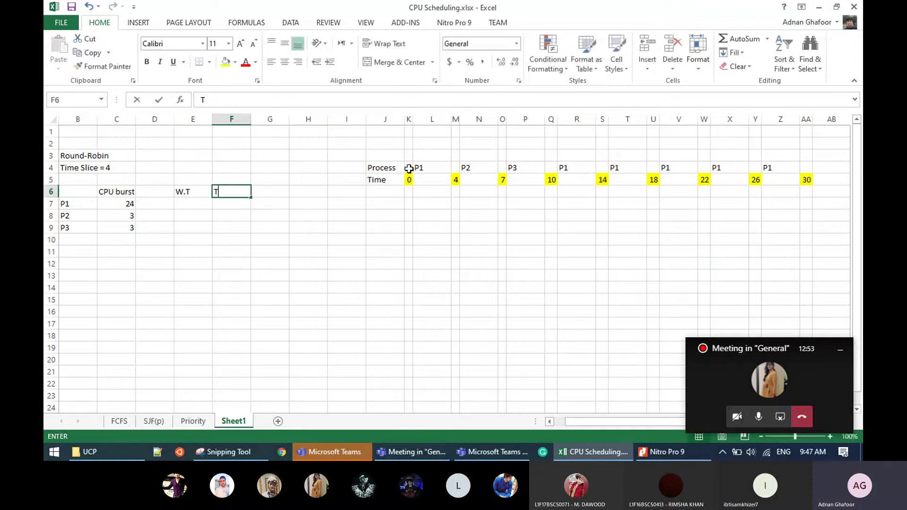
pyautogui.write('AT')
pyautogui.press('Return')
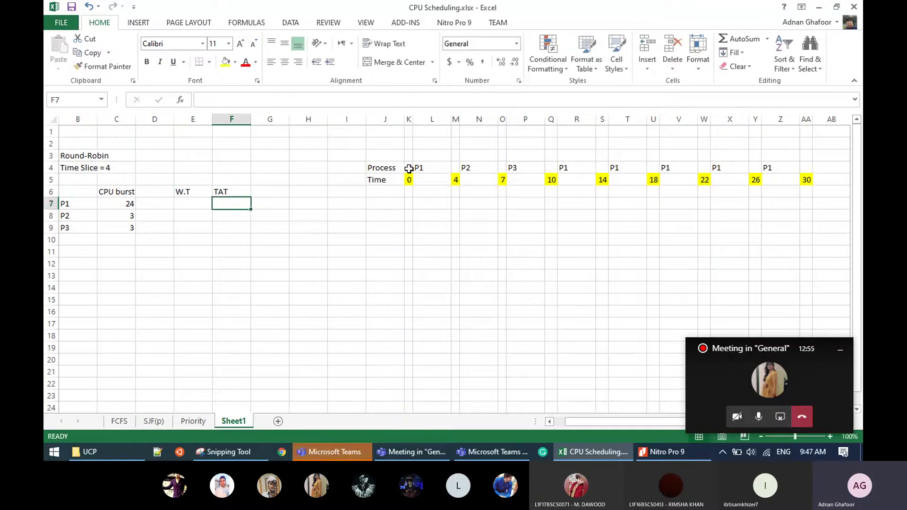
pyautogui.press('Left')
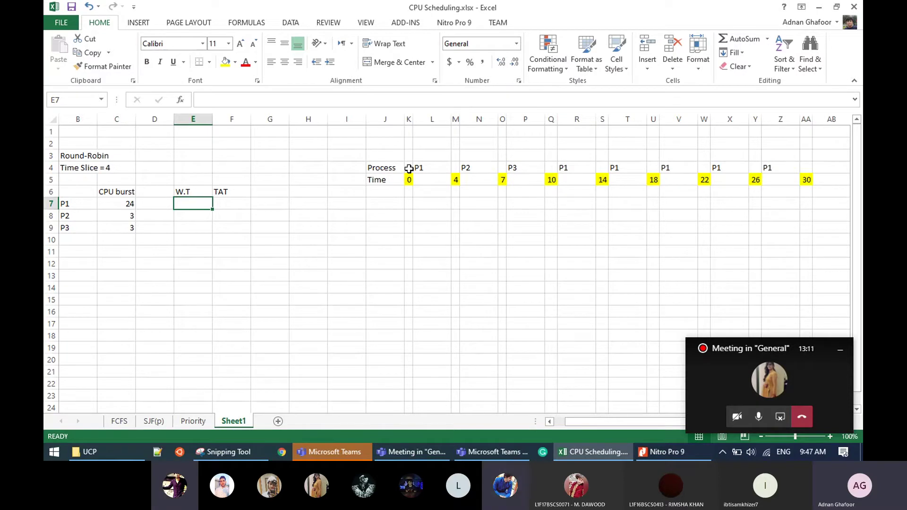
# Examine the part of the Gantt chart between P1's first and second turns, M4:Q4, to determine P1's waiting time.
pyautogui.press('Up')
pyautogui.press('Up')
pyautogui.press('Up')
pyautogui.press('Right')
pyautogui.press('Right')
pyautogui.press('Right')
pyautogui.press('Right')
pyautogui.press('Right')
pyautogui.press('Right')
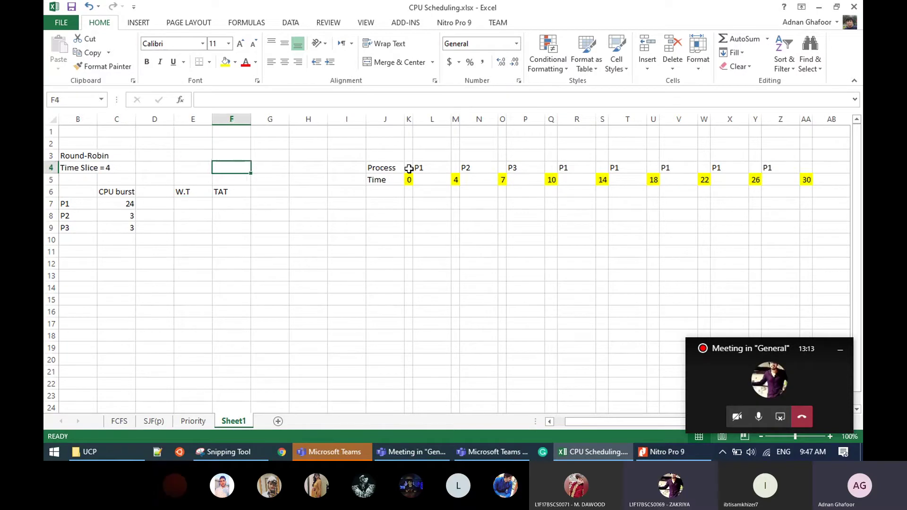
pyautogui.press('Right')
pyautogui.press('Right')
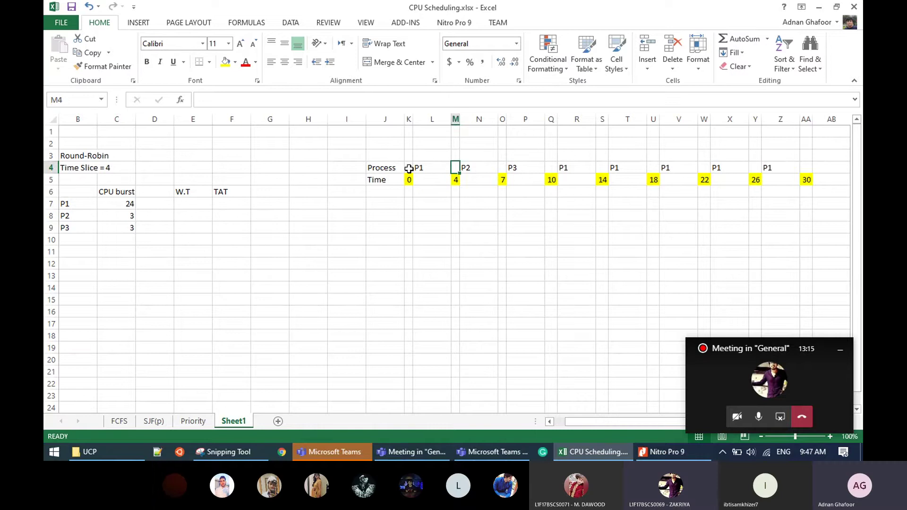
pyautogui.hotkey('shift', 'Right')
pyautogui.hotkey('shift', 'Right')
pyautogui.hotkey('shift', 'Right')
pyautogui.hotkey('shift', 'Right')
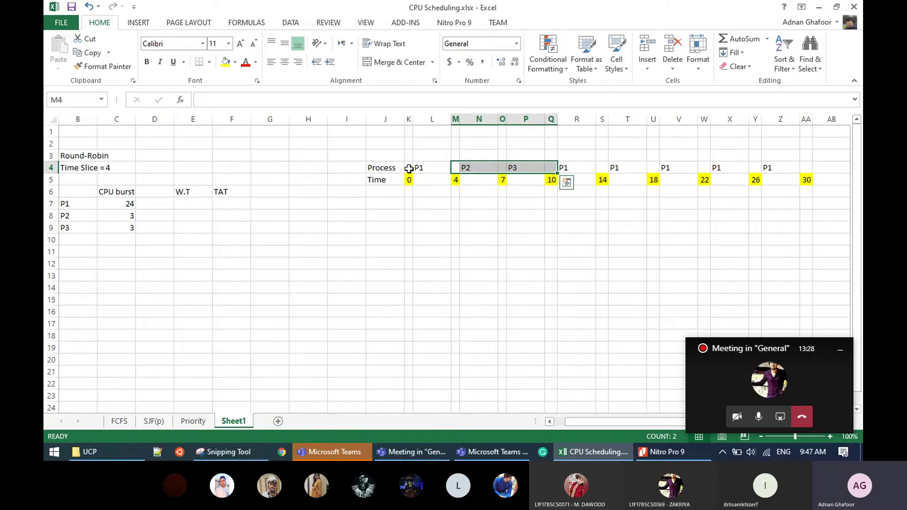
pyautogui.press('Down')
pyautogui.press('Down')
pyautogui.press('Down')
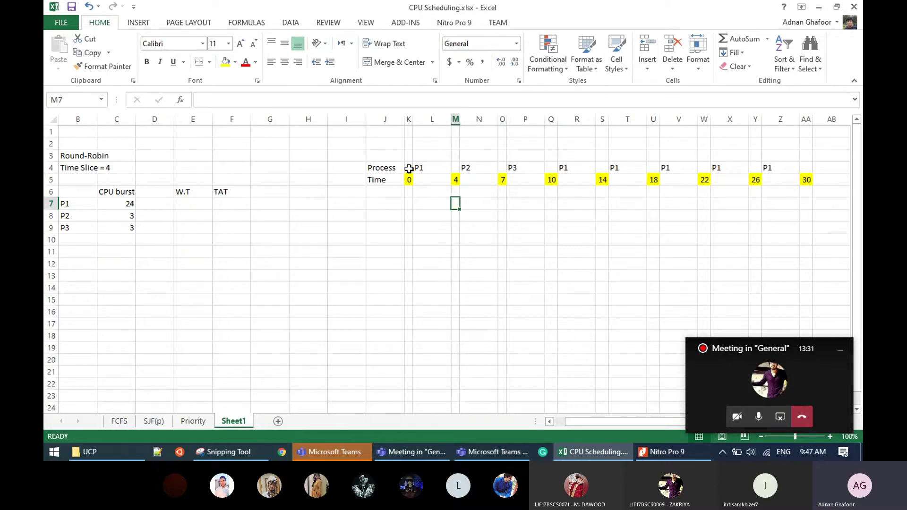
# Enter the waiting times 6 for P1, 4 for P2 and 7 for P3 in E7:E9.
pyautogui.press('Left')
pyautogui.press('Left')
pyautogui.press('Left')
pyautogui.press('Left')
pyautogui.press('Left')
pyautogui.press('Left')
pyautogui.press('Left')
pyautogui.press('Left')
pyautogui.press('Left')
pyautogui.press('Right')
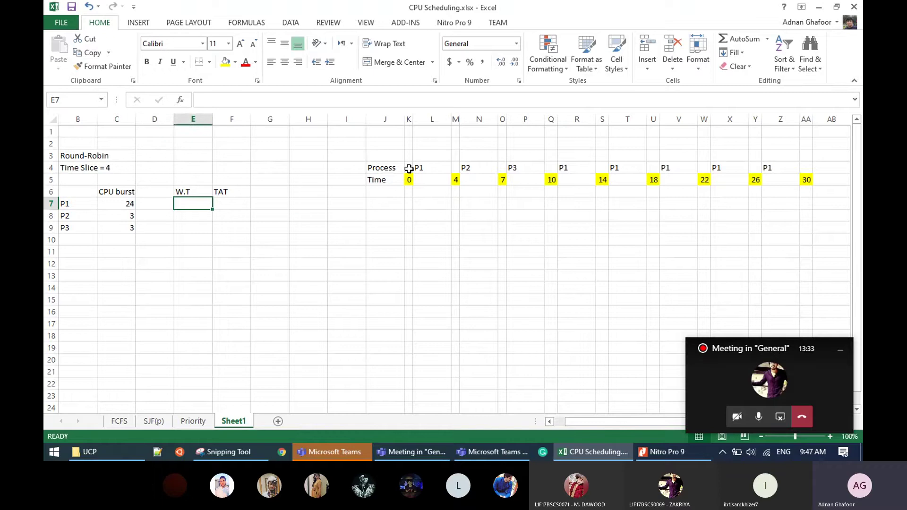
pyautogui.write('6')
pyautogui.press('Return')
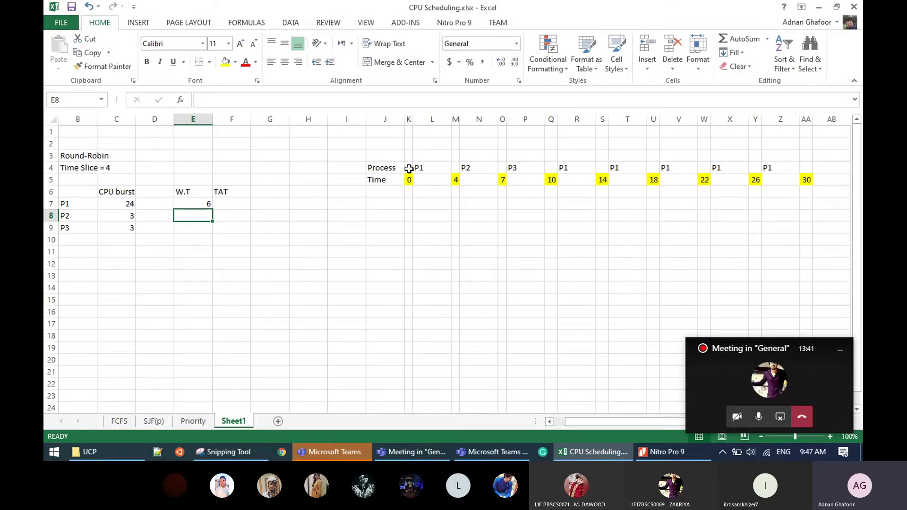
pyautogui.write('4')
pyautogui.press('Return')
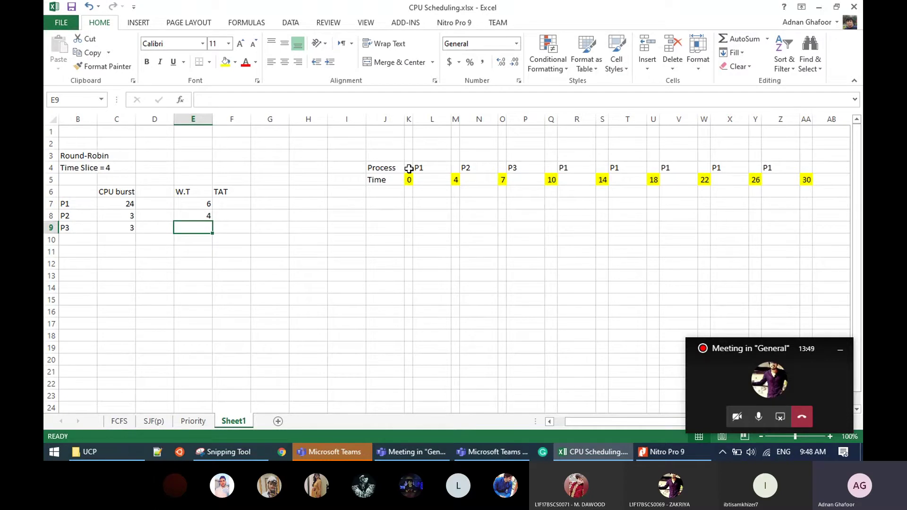
pyautogui.write('7')
pyautogui.press('Return')
pyautogui.press('Return')
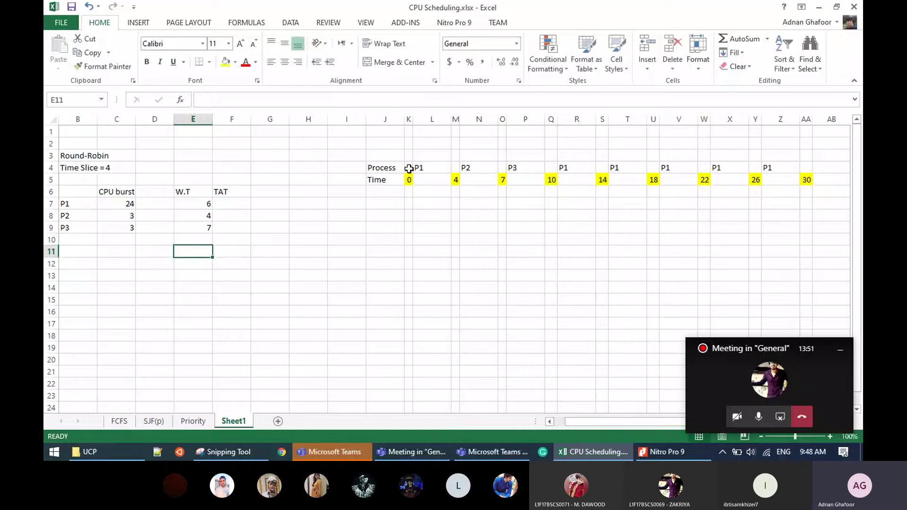
# Calculate the average waiting time in E11 with an AVERAGE formula over E7:E9.
pyautogui.write('=aver')
pyautogui.press('Tab')
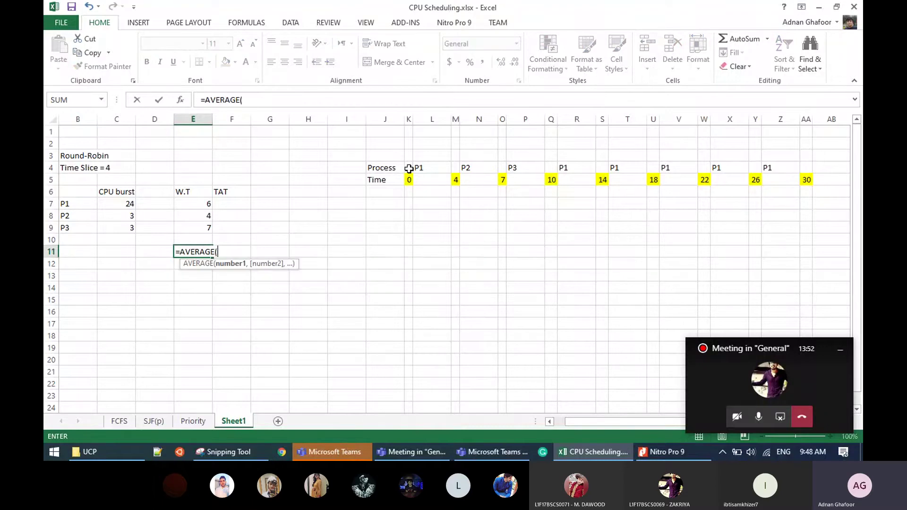
pyautogui.press('Up')
pyautogui.press('Up')
pyautogui.hotkey('shift', 'Up')
pyautogui.hotkey('shift', 'Up')
pyautogui.press('Return')
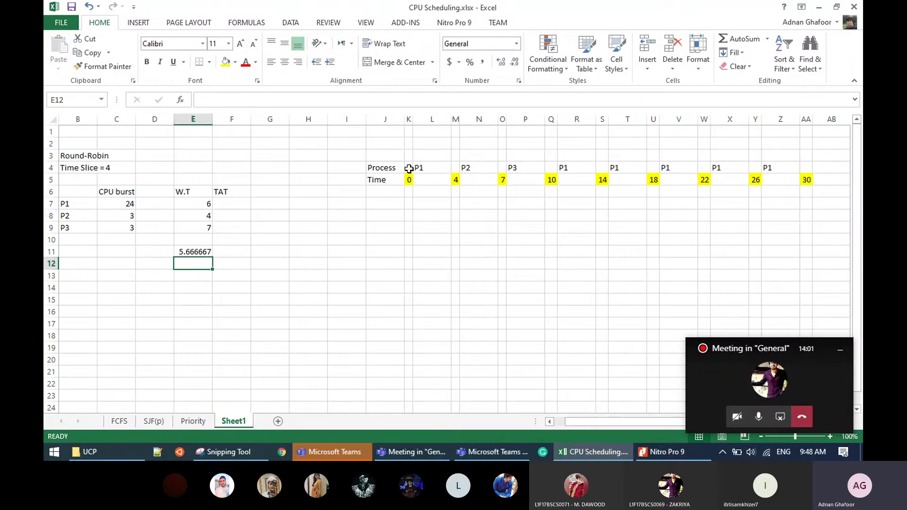
# Enter the turnaround times 30 for P1, 7 for P2 and 10 for P3 in F7:F9.
pyautogui.press('Up')
pyautogui.press('Up')
pyautogui.press('Up')
pyautogui.press('Up')
pyautogui.press('Up')
pyautogui.press('Up')
pyautogui.press('Right')
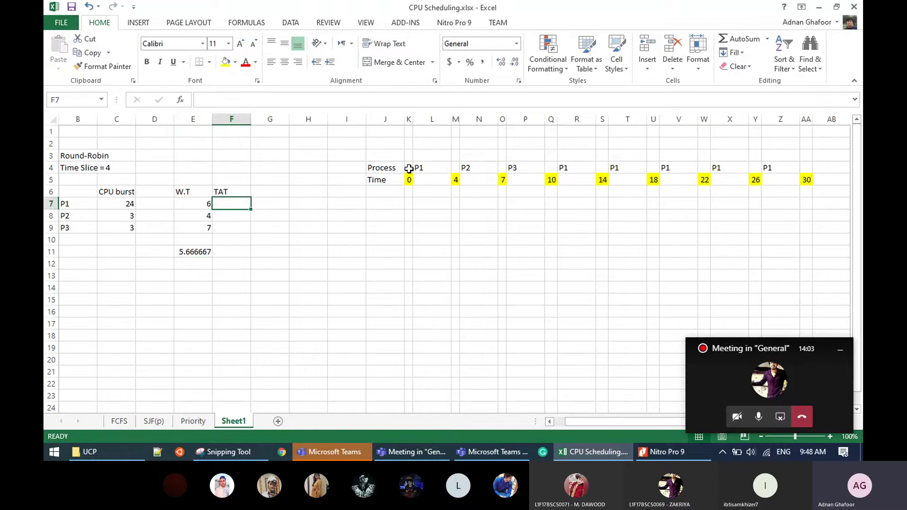
pyautogui.press('Down')
pyautogui.write('30')
pyautogui.press('Return')
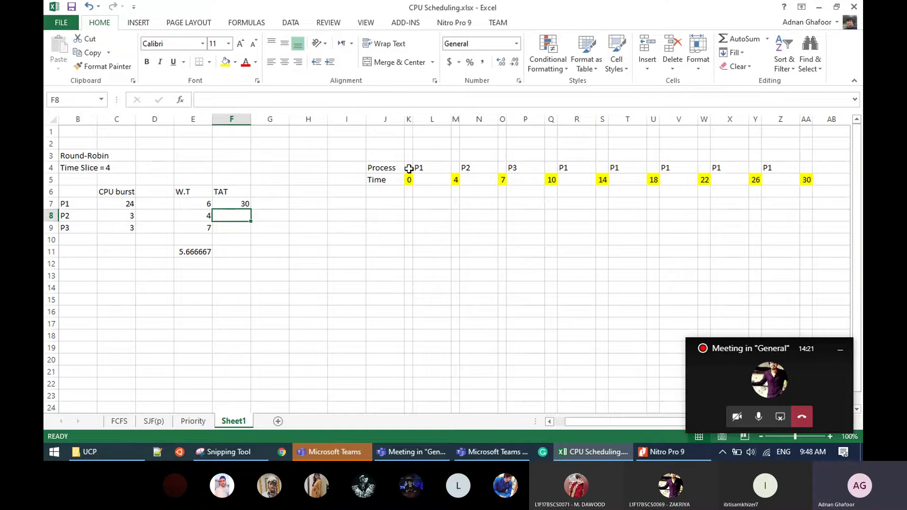
pyautogui.write('7')
pyautogui.press('Return')
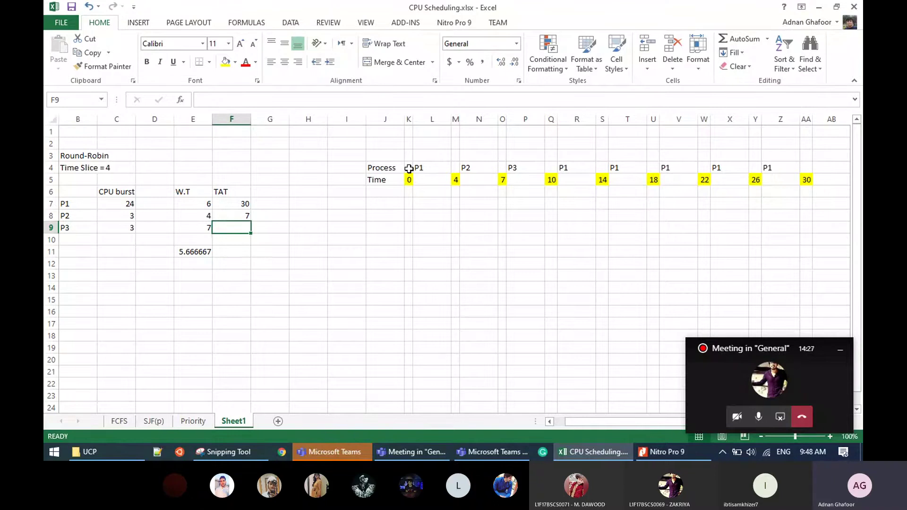
pyautogui.write('10')
pyautogui.press('Return')
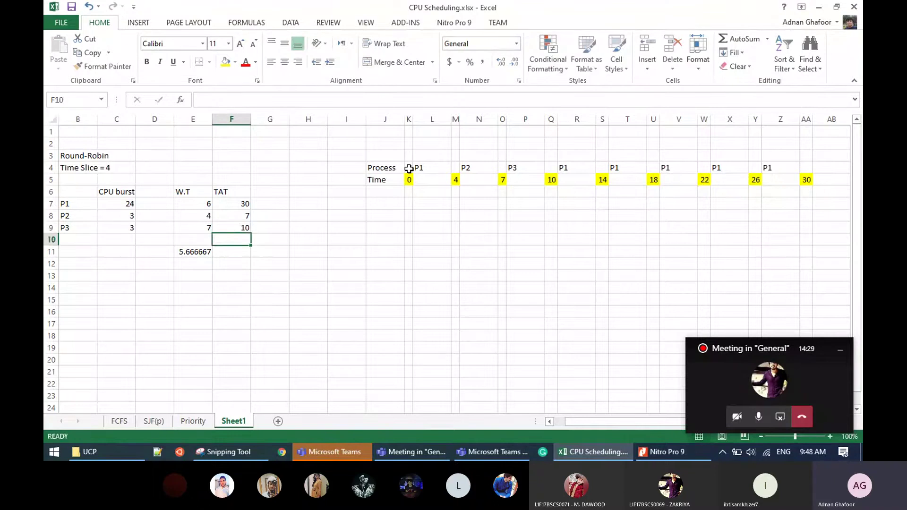
# Copy the average formula from E11 to F11 to get the average turnaround time.
pyautogui.press('Down')
pyautogui.press('Left')
pyautogui.hotkey('ctrl', 'c')
pyautogui.press('Right')
pyautogui.hotkey('ctrl', 'v')
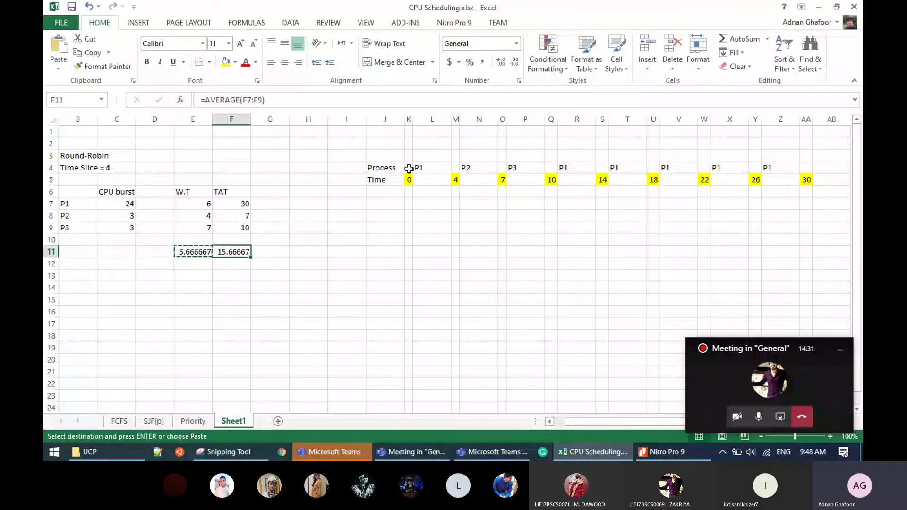
pyautogui.press('Escape')
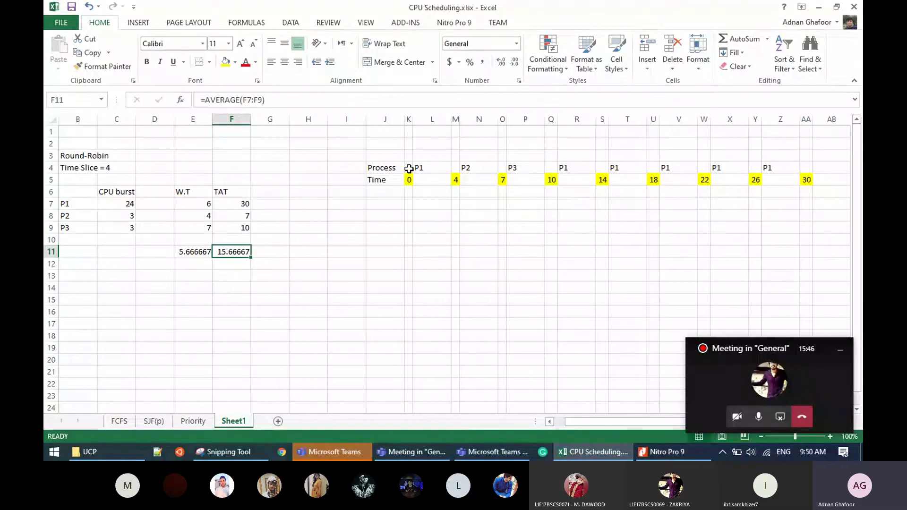
# Fill K4, the narrow cell above time 0 in the Gantt chart's process row, with standard red.
pyautogui.press('Up')
pyautogui.press('Up')
pyautogui.press('Up')
pyautogui.press('Right')
pyautogui.press('Right')
pyautogui.press('Right')
pyautogui.press('Right')
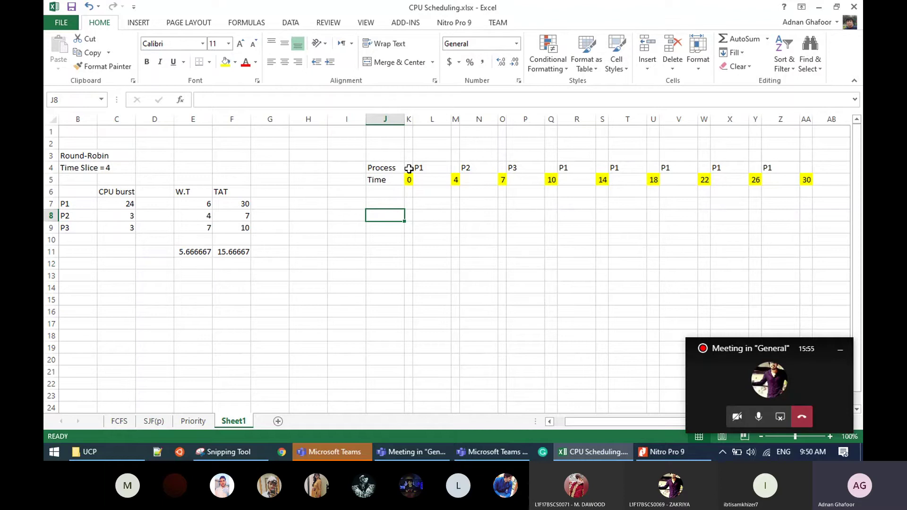
pyautogui.press('Up')
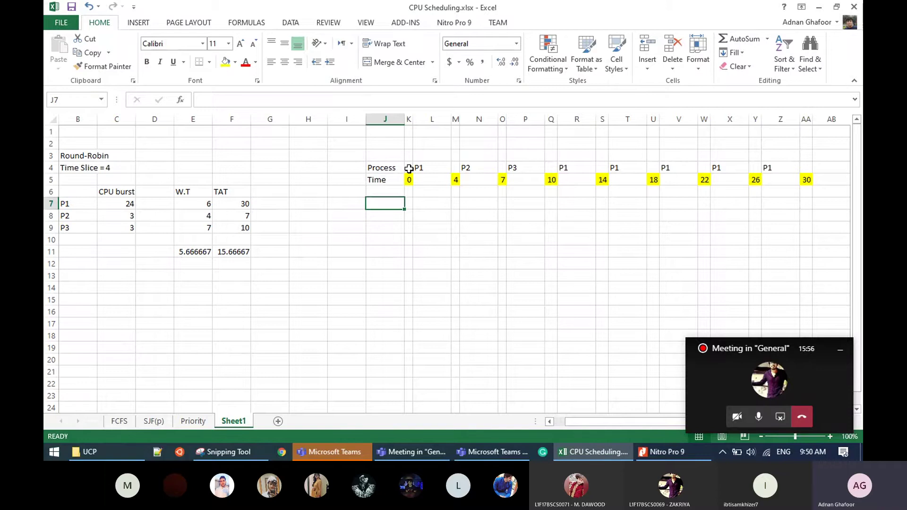
pyautogui.press('Right')
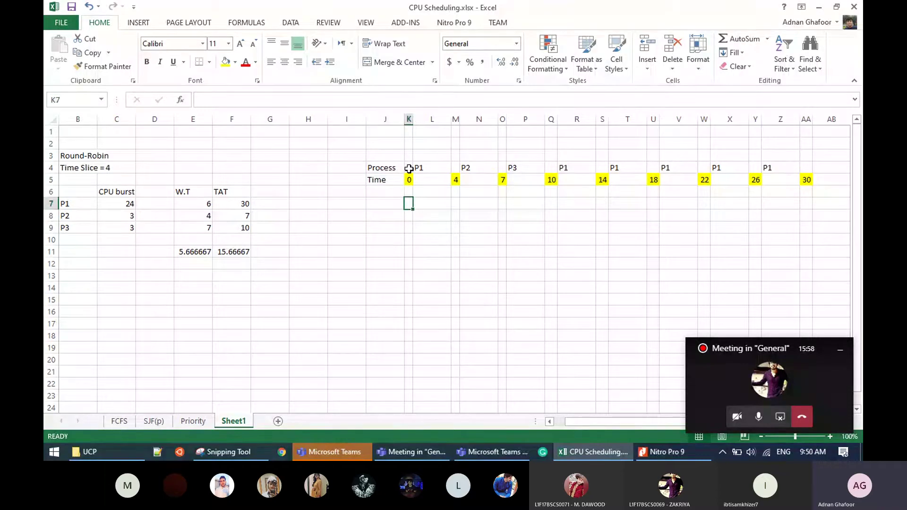
pyautogui.click(407, 177)
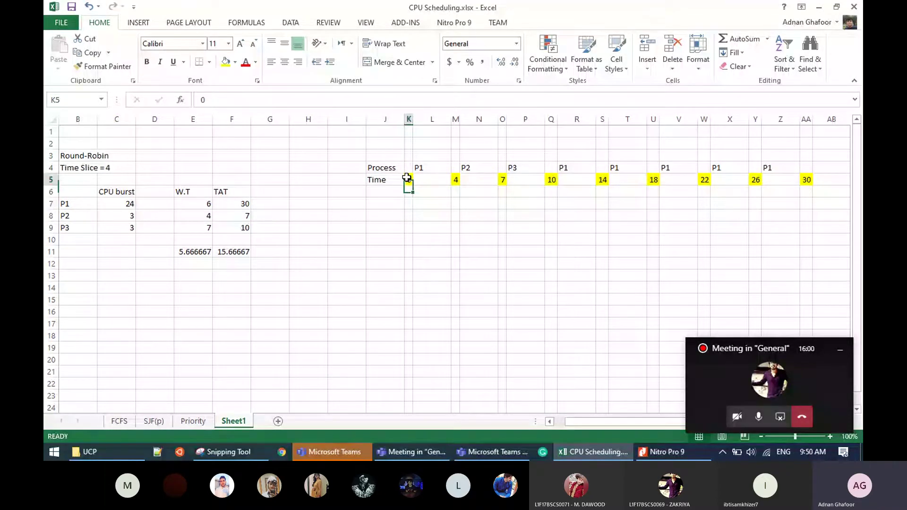
pyautogui.press('Up')
pyautogui.press('Down')
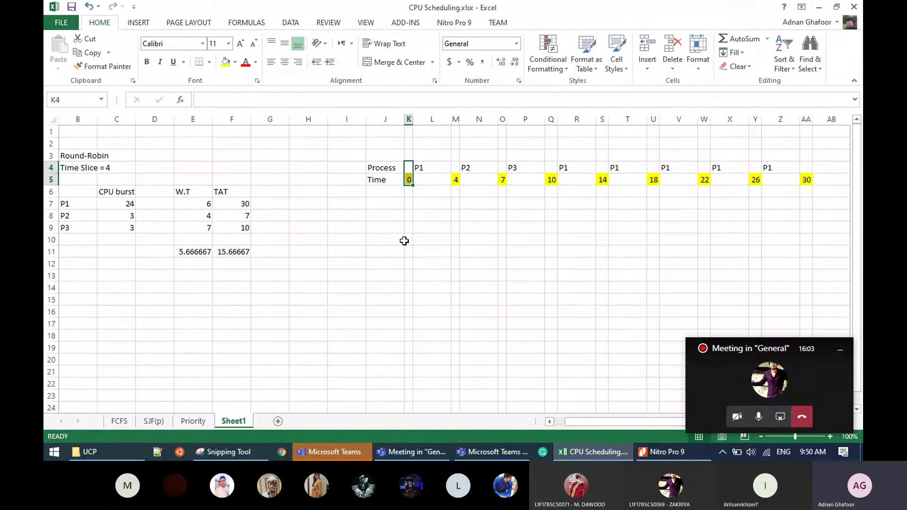
pyautogui.press('Up')
pyautogui.press('Up')
pyautogui.press('Down')
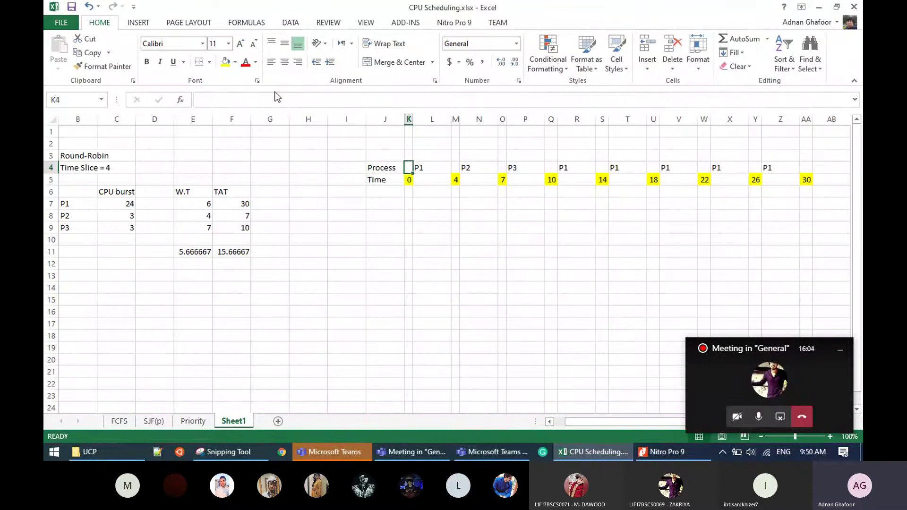
pyautogui.click(235, 62)
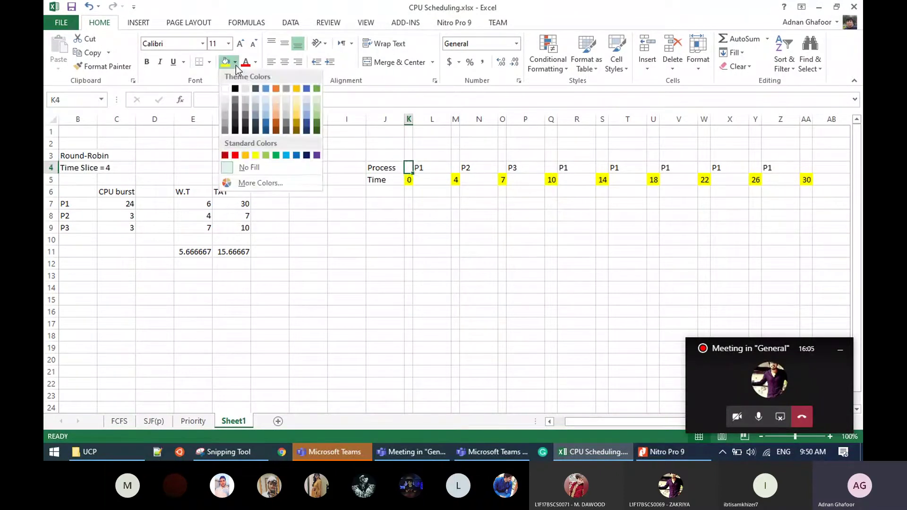
pyautogui.click(235, 155)
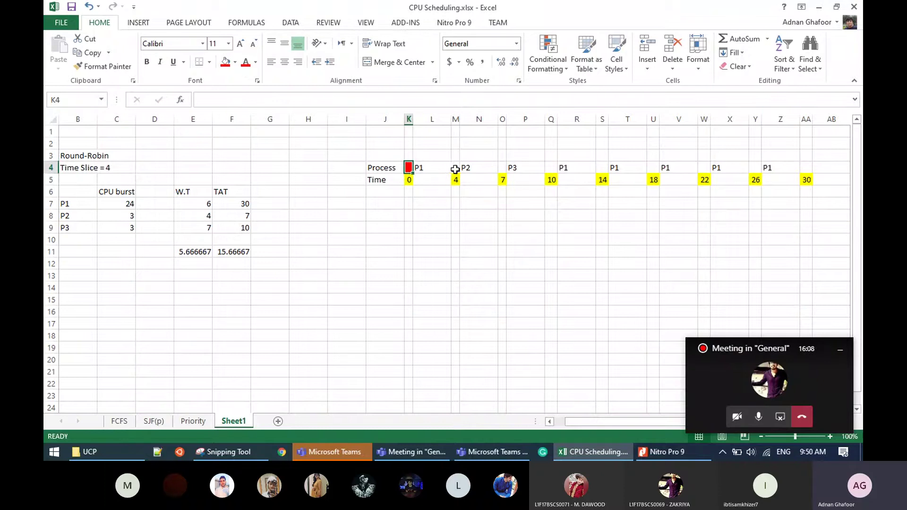
# Apply the same red fill to the remaining separator cells M4, O4, Q4, S4, U4, W4, Y4 and AA4.
pyautogui.click(452, 169)
pyautogui.keyDown('ctrl'); pyautogui.click(503, 168); pyautogui.keyUp('ctrl')
pyautogui.keyDown('ctrl'); pyautogui.click(550, 169); pyautogui.keyUp('ctrl')
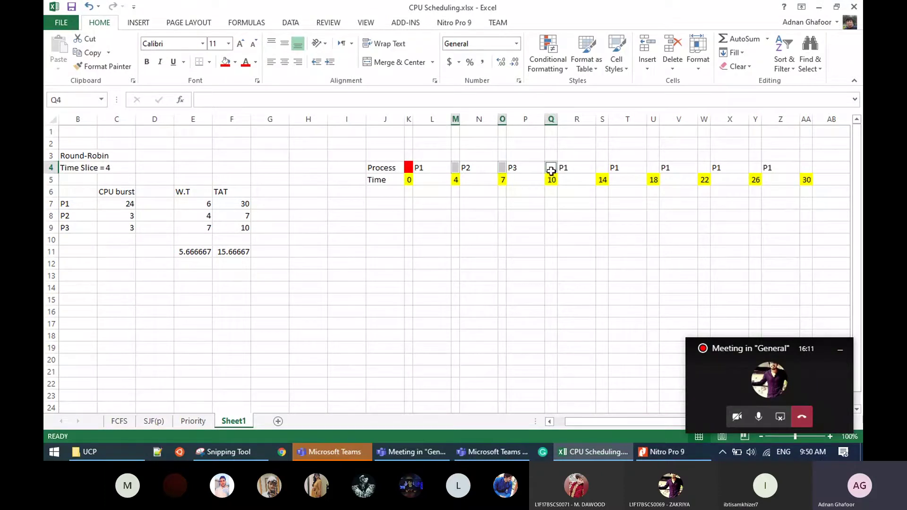
pyautogui.keyDown('ctrl'); pyautogui.click(607, 169); pyautogui.keyUp('ctrl')
pyautogui.keyDown('ctrl'); pyautogui.click(655, 170); pyautogui.keyUp('ctrl')
pyautogui.keyDown('ctrl'); pyautogui.click(704, 170); pyautogui.keyUp('ctrl')
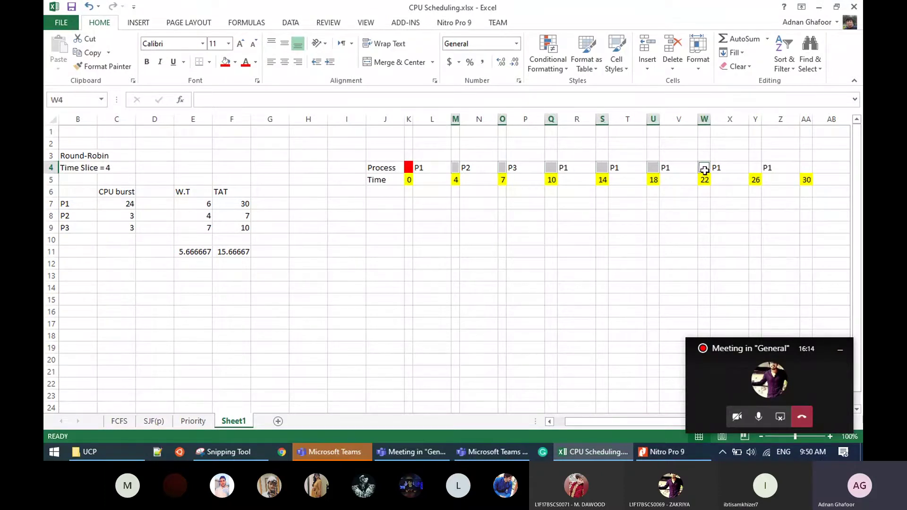
pyautogui.keyDown('ctrl'); pyautogui.click(754, 168); pyautogui.keyUp('ctrl')
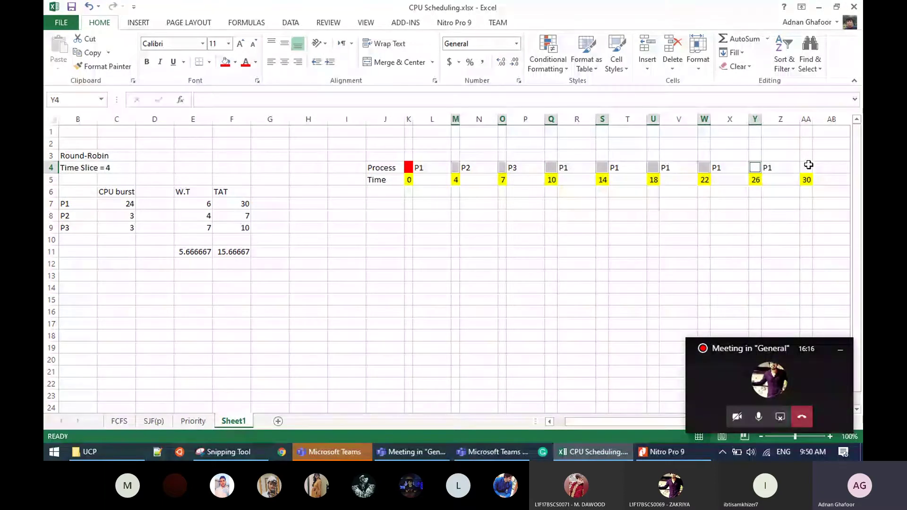
pyautogui.keyDown('ctrl'); pyautogui.click(808, 165); pyautogui.keyUp('ctrl')
pyautogui.press('F4')
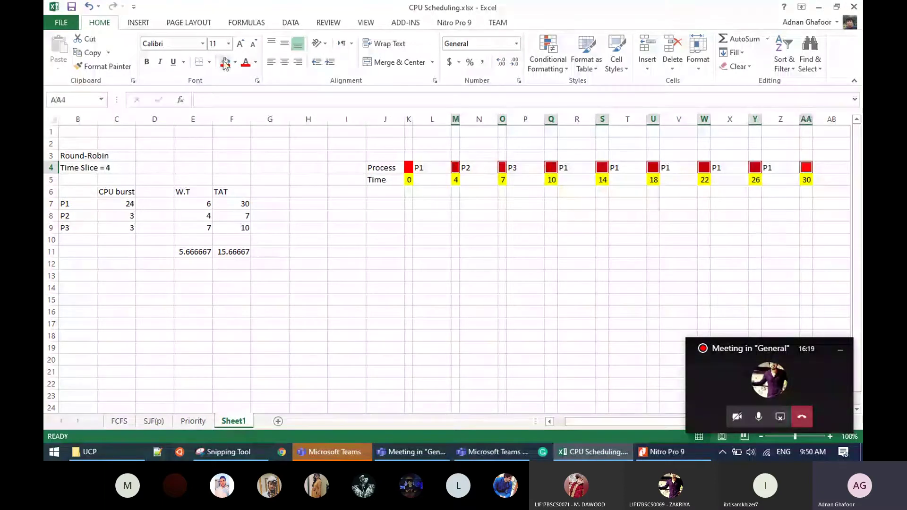
pyautogui.click(310, 276)
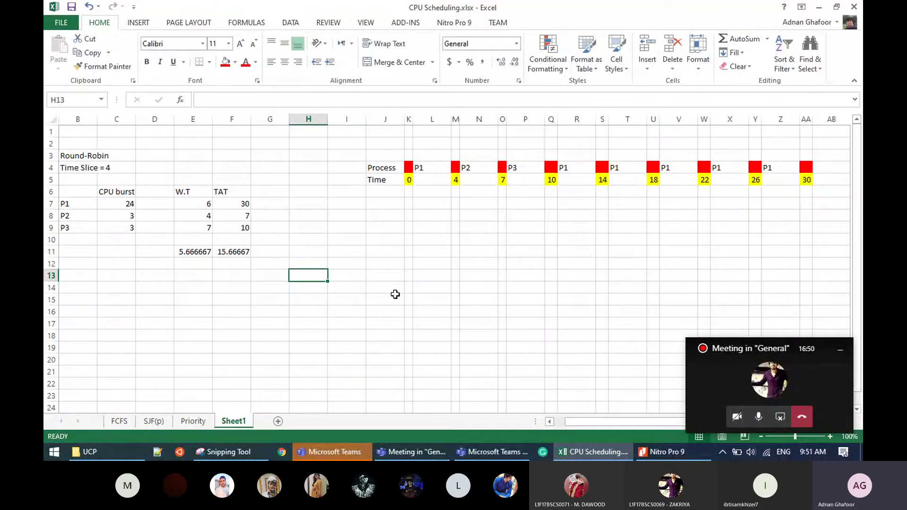
# Enter 50% in J9 below the Gantt chart.
pyautogui.click(386, 228)
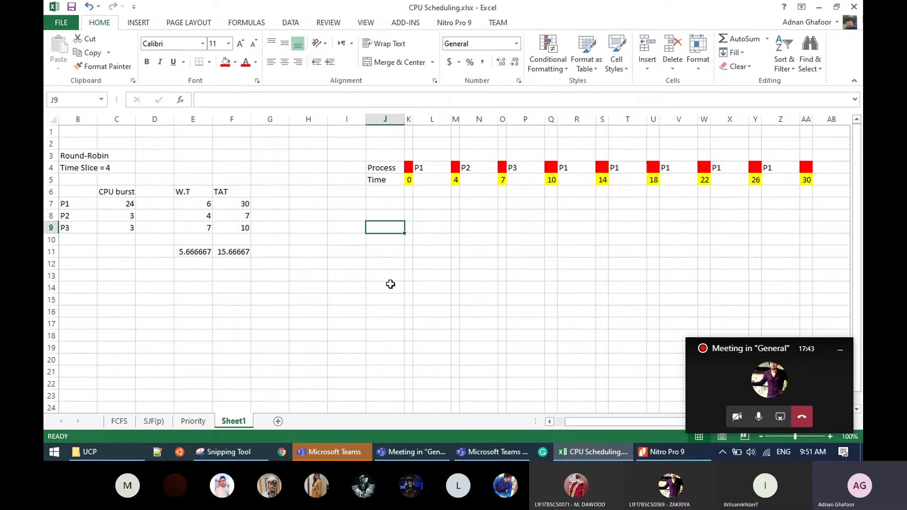
pyautogui.write('50')
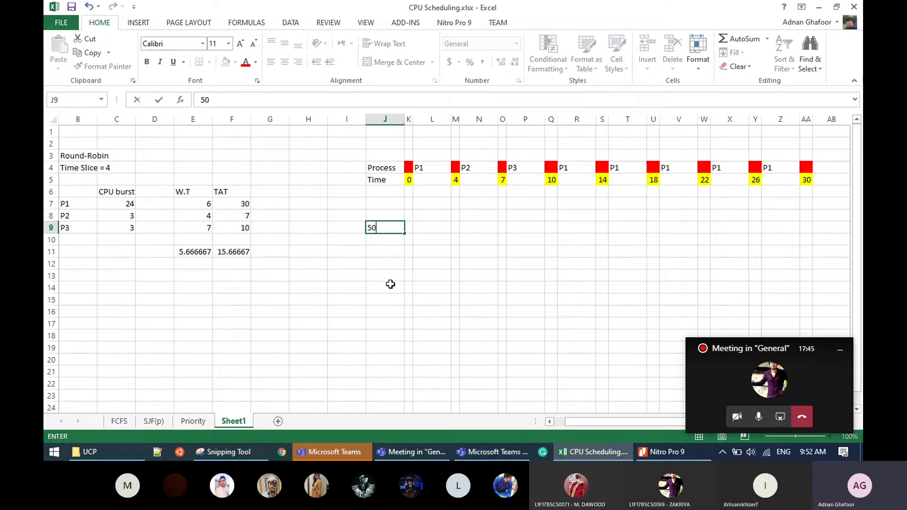
pyautogui.write('%')
pyautogui.press('Return')
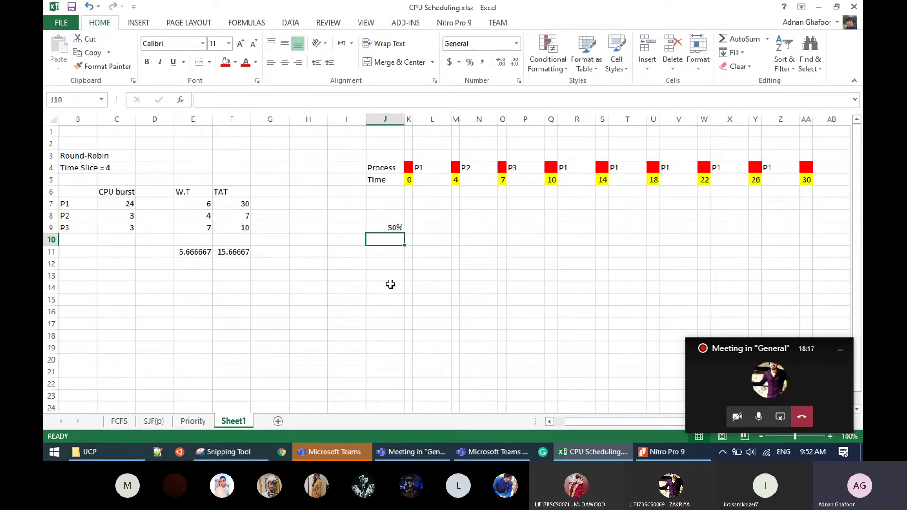
# Label the percentage value by entering CPU utilization in I9.
pyautogui.press('Up')
pyautogui.press('Left')
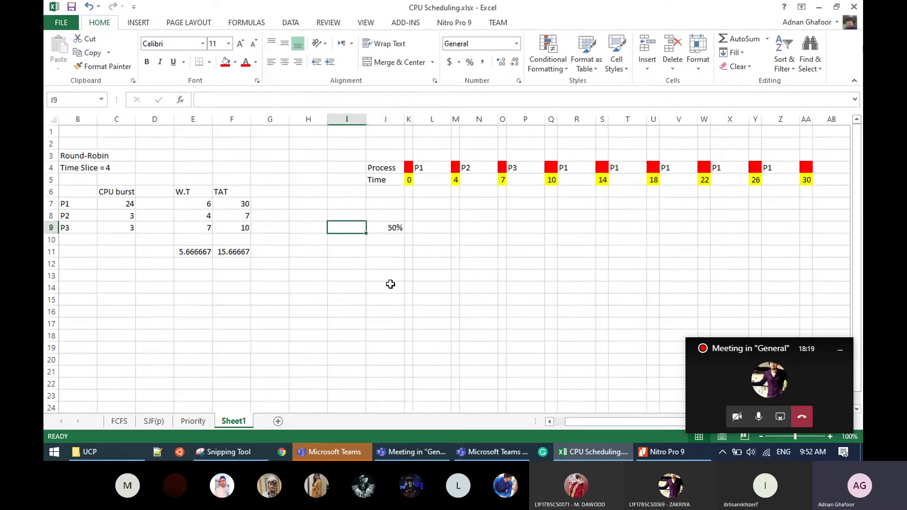
pyautogui.write('CPU uti')
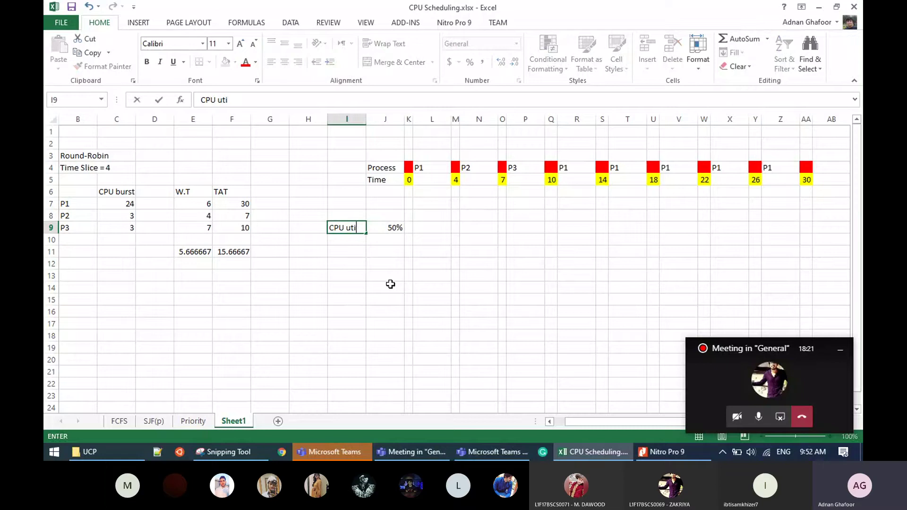
pyautogui.write('lization')
pyautogui.press('Return')
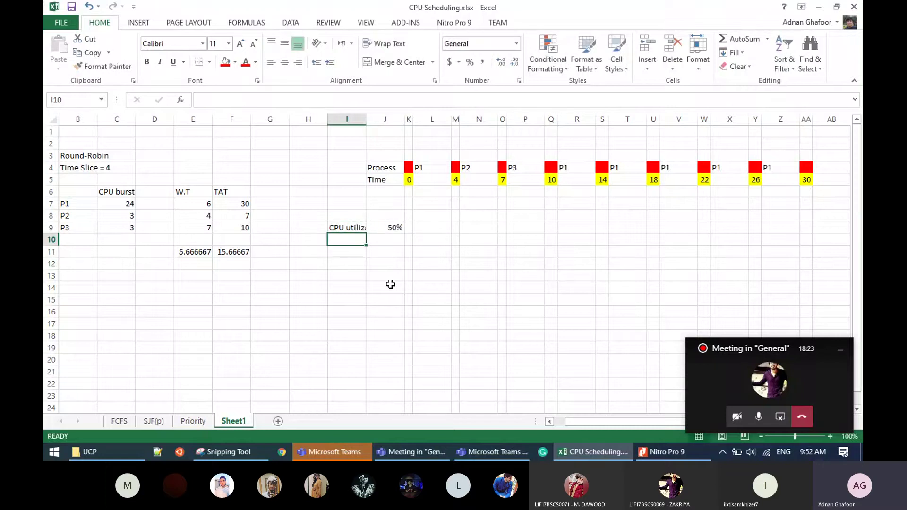
# AutoFit the width of column I to the CPU utilization label.
pyautogui.doubleClick(365, 114)
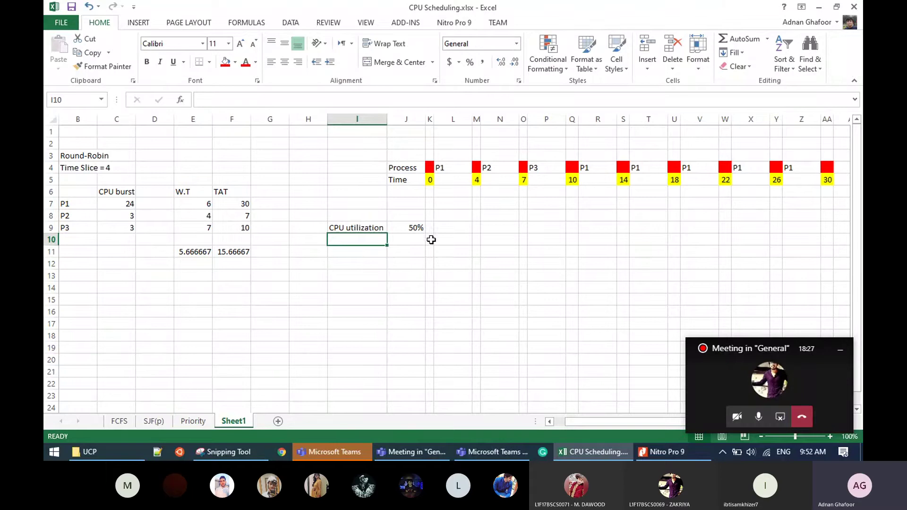
pyautogui.click(447, 225)
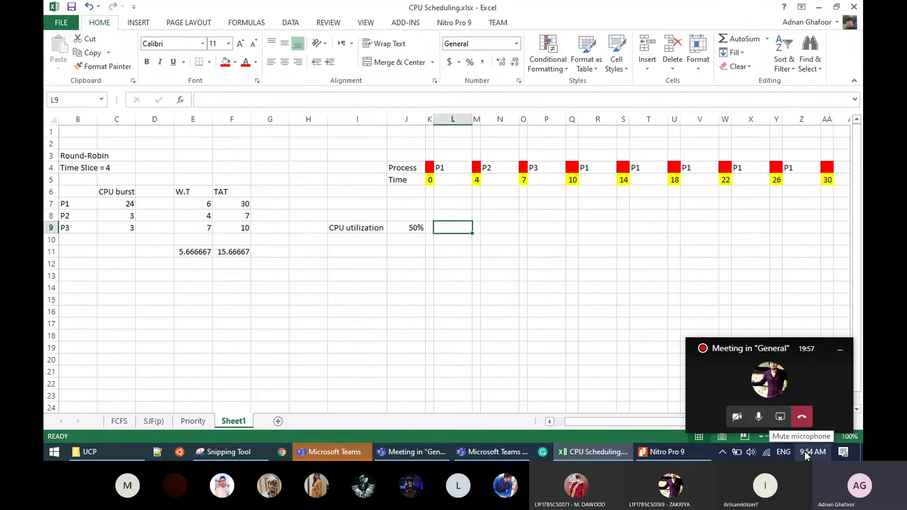
pyautogui.moveTo(803, 452)
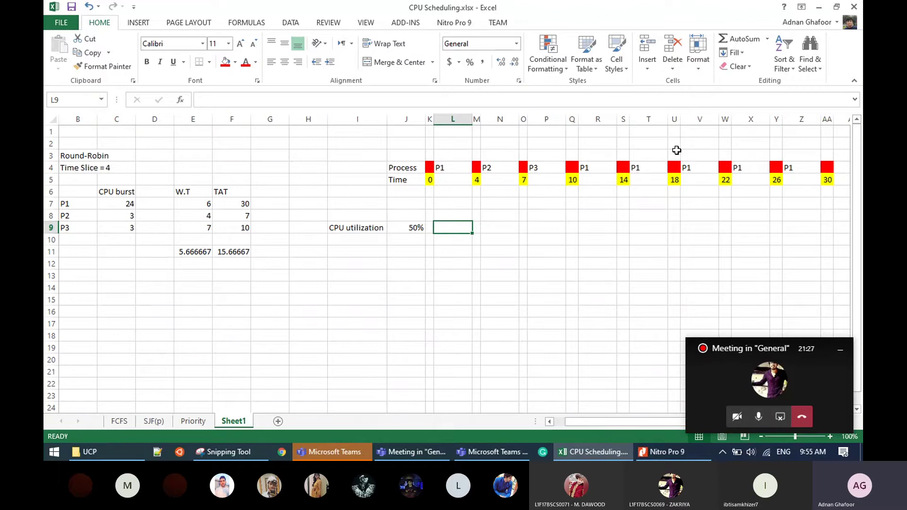
# Examine the context-switch marker at time 14 and the consecutive P1 slots on either side of it in the Gantt chart.
pyautogui.click(622, 168)
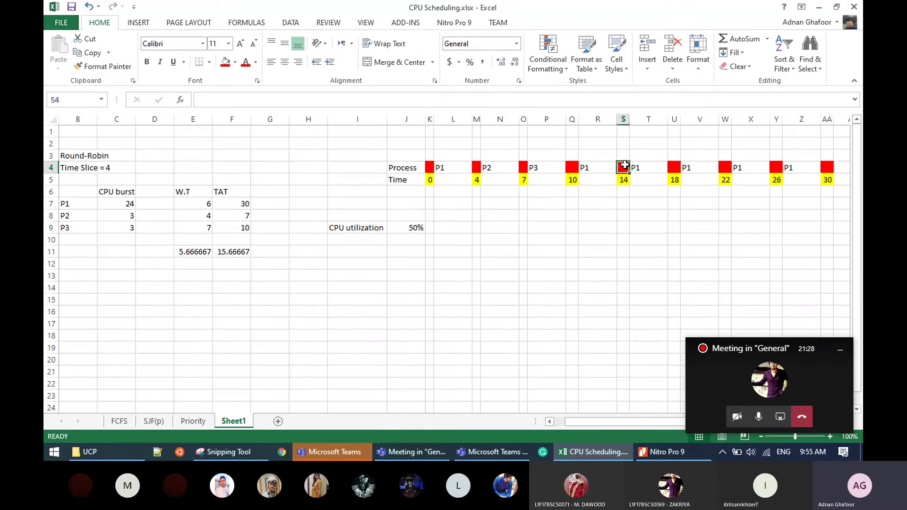
pyautogui.click(597, 167)
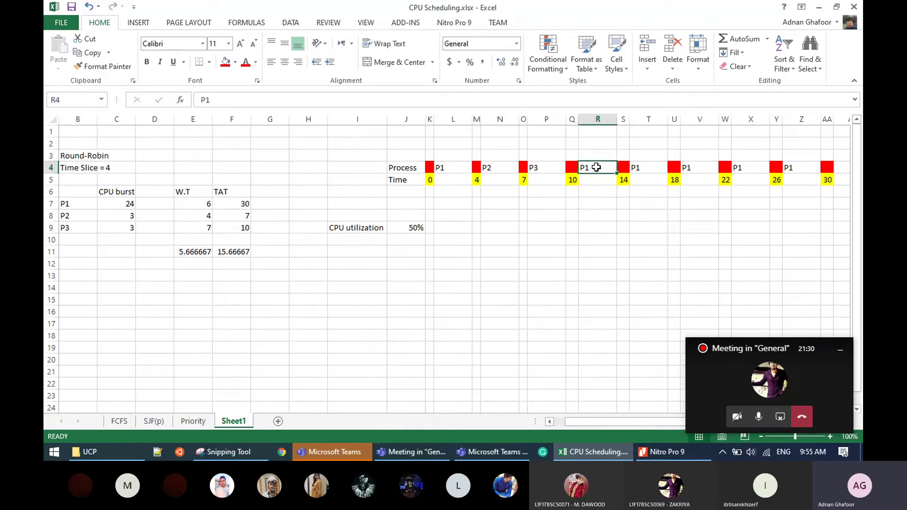
pyautogui.click(654, 167)
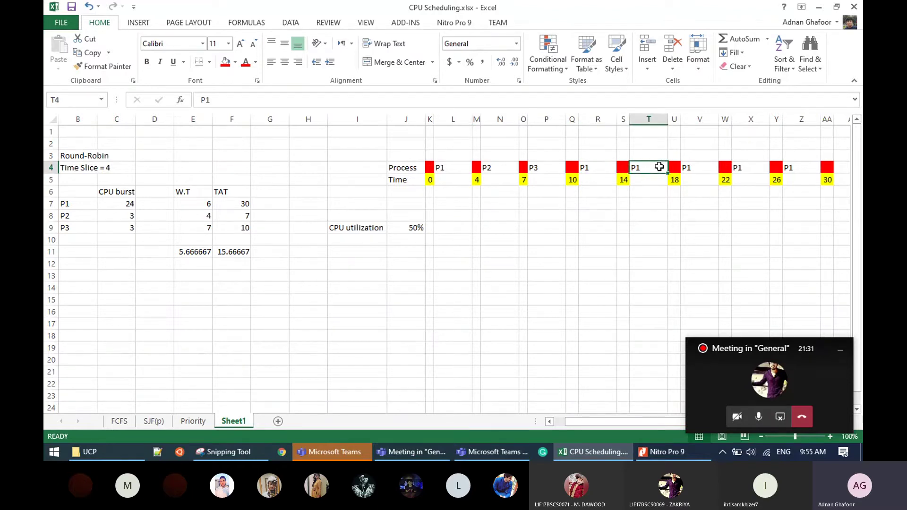
pyautogui.click(620, 168)
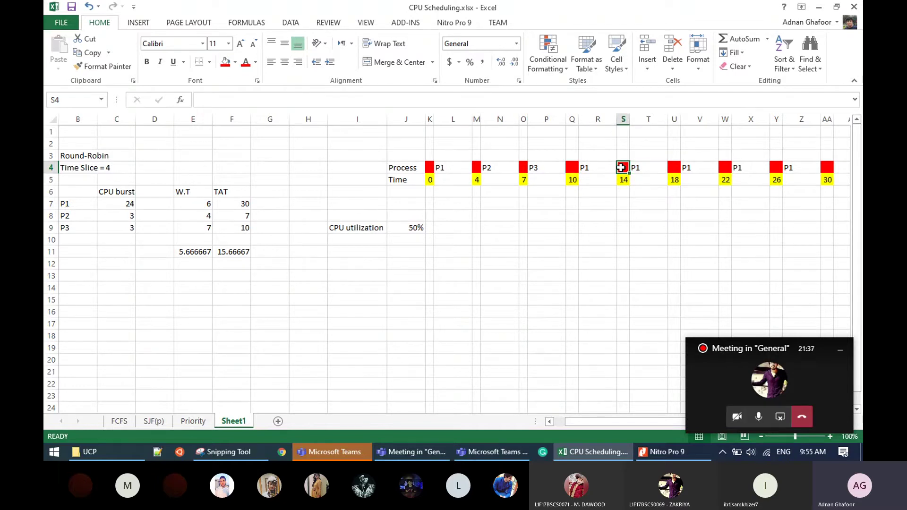
pyautogui.click(759, 419)
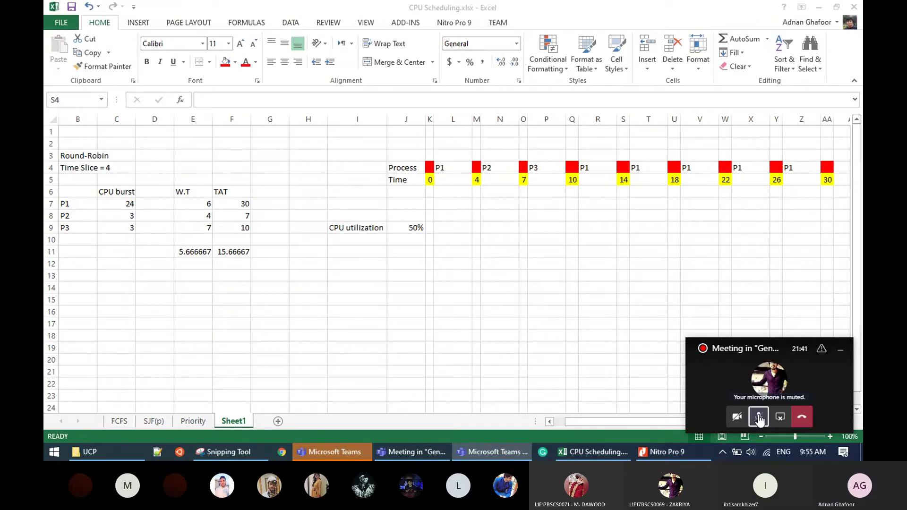
pyautogui.click(759, 419)
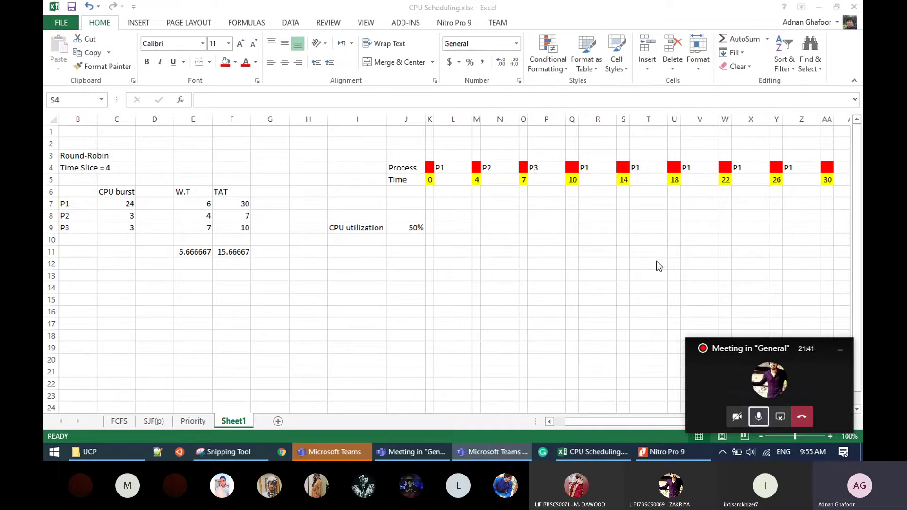
pyautogui.click(620, 168)
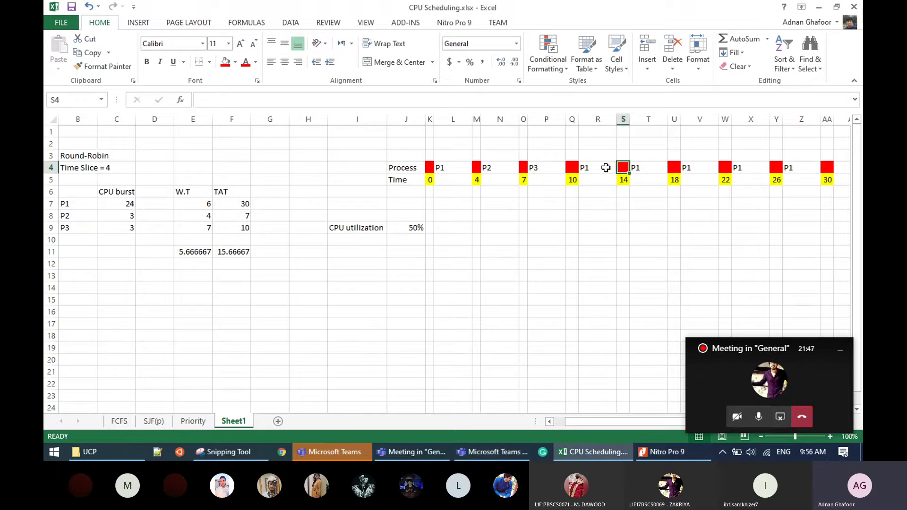
pyautogui.click(605, 168)
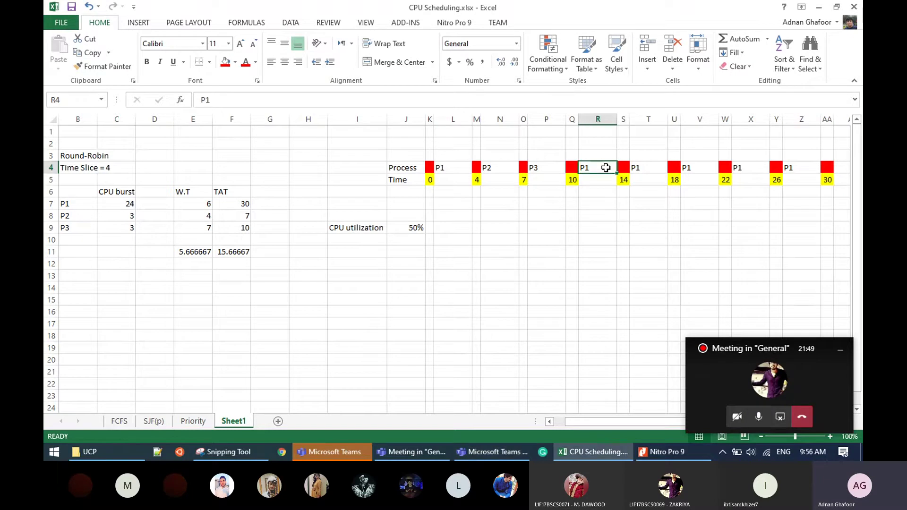
pyautogui.click(638, 169)
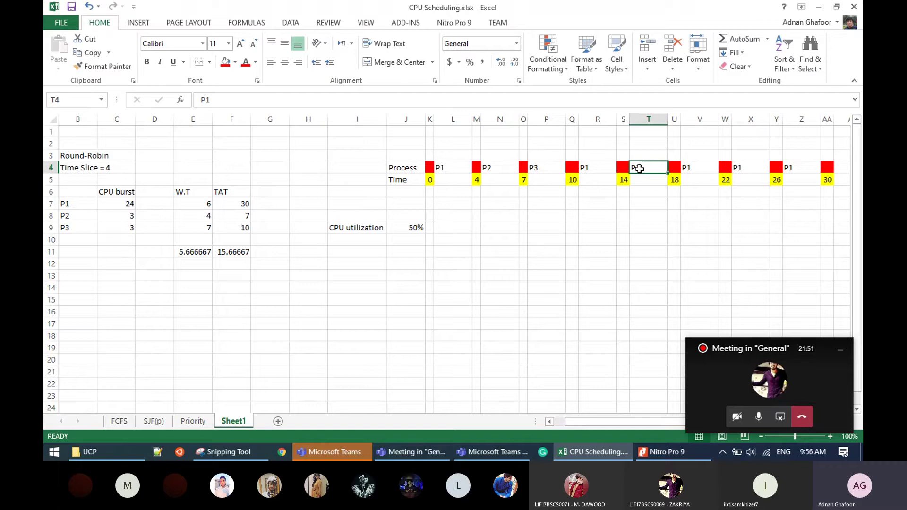
pyautogui.click(623, 169)
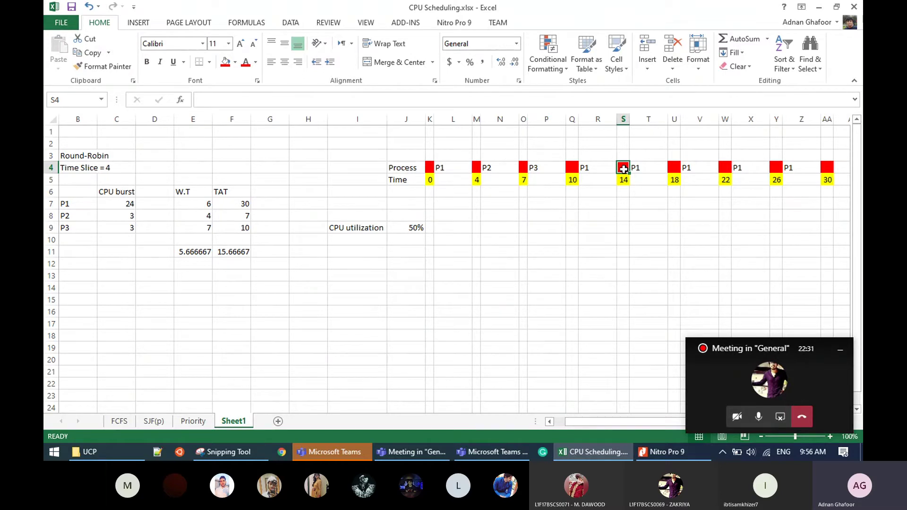
# Trace the Gantt chart's process row from the first P1 slot through each context-switch marker up to time 18.
pyautogui.click(449, 168)
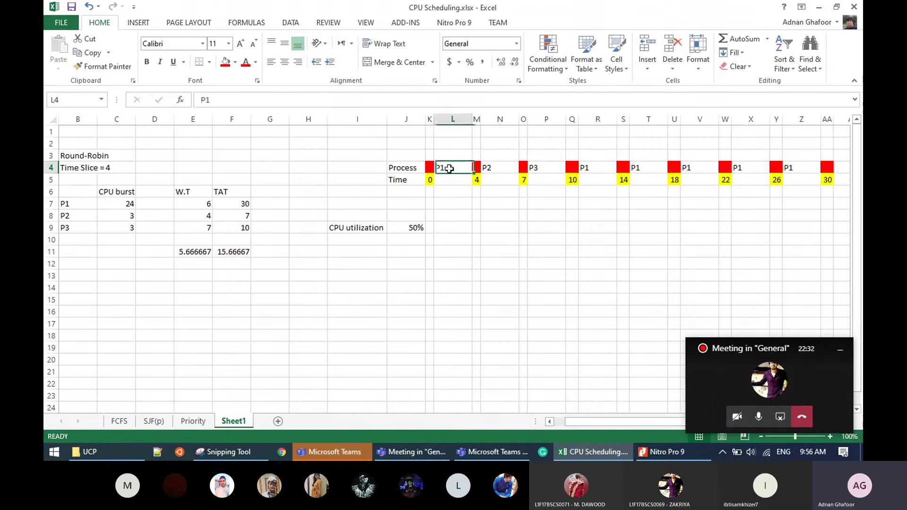
pyautogui.click(495, 165)
pyautogui.click(456, 168)
pyautogui.click(475, 166)
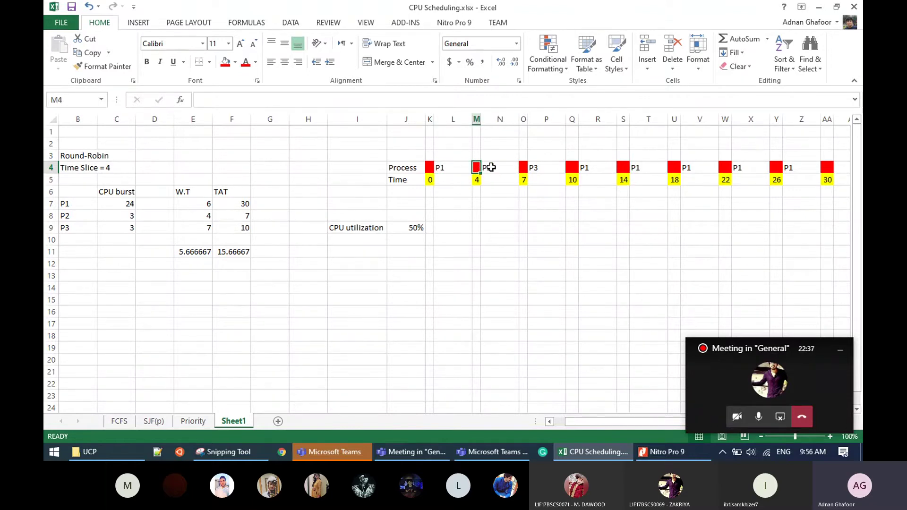
pyautogui.click(491, 167)
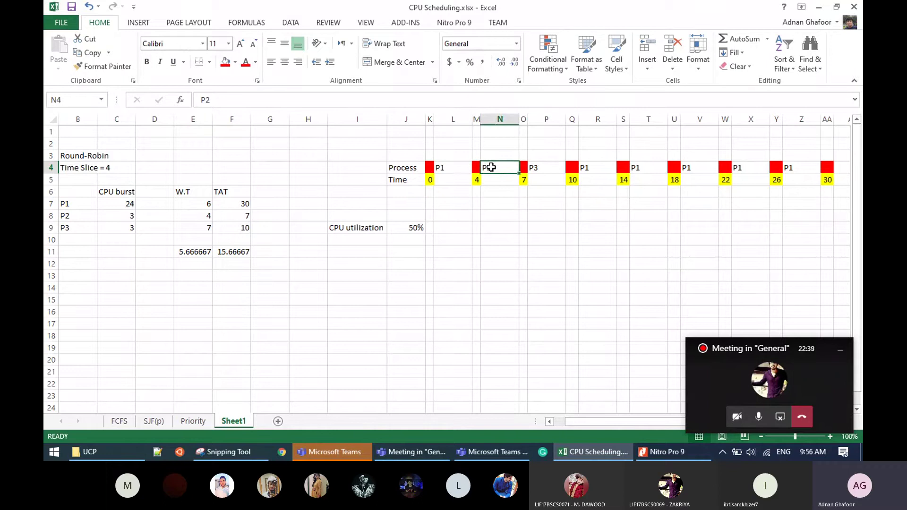
pyautogui.click(524, 167)
pyautogui.click(542, 168)
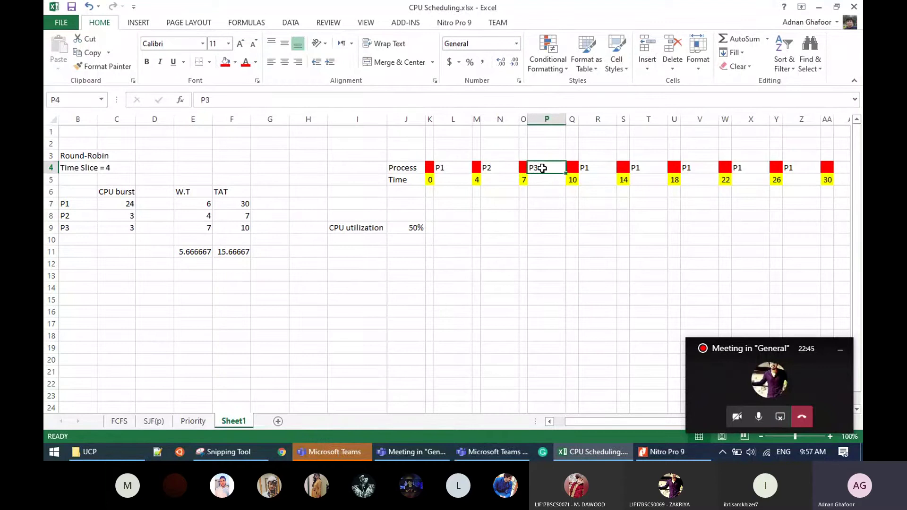
pyautogui.click(572, 167)
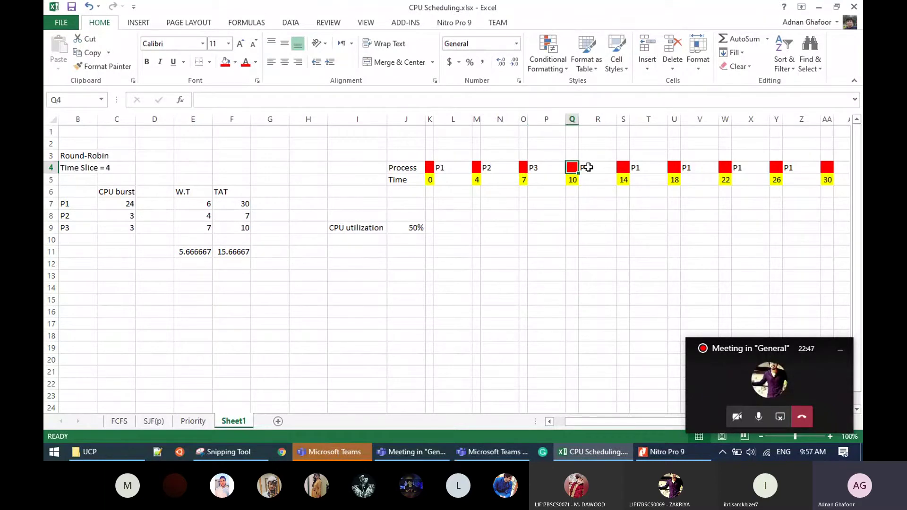
pyautogui.click(623, 168)
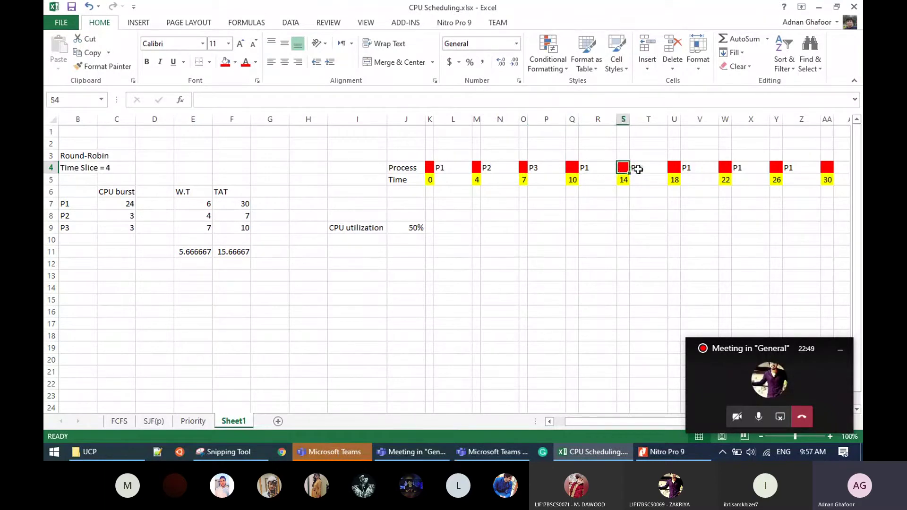
pyautogui.click(638, 169)
pyautogui.click(670, 169)
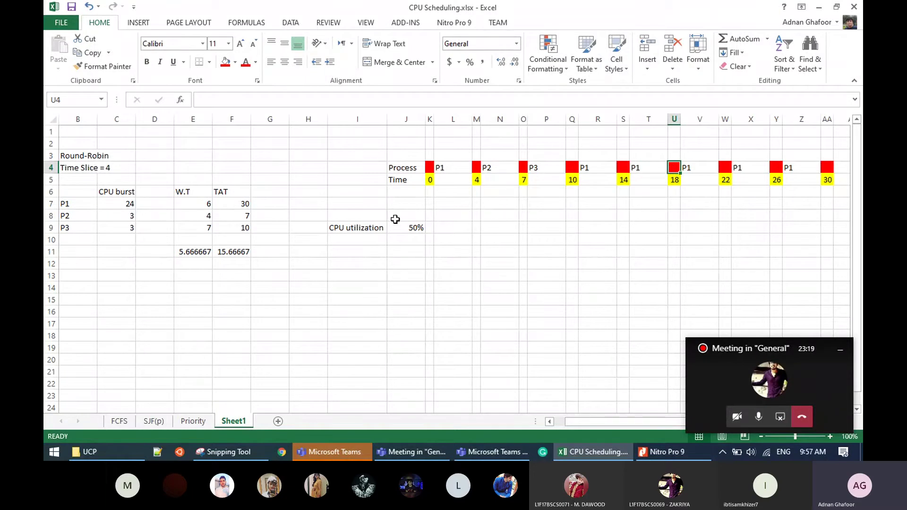
pyautogui.click(446, 166)
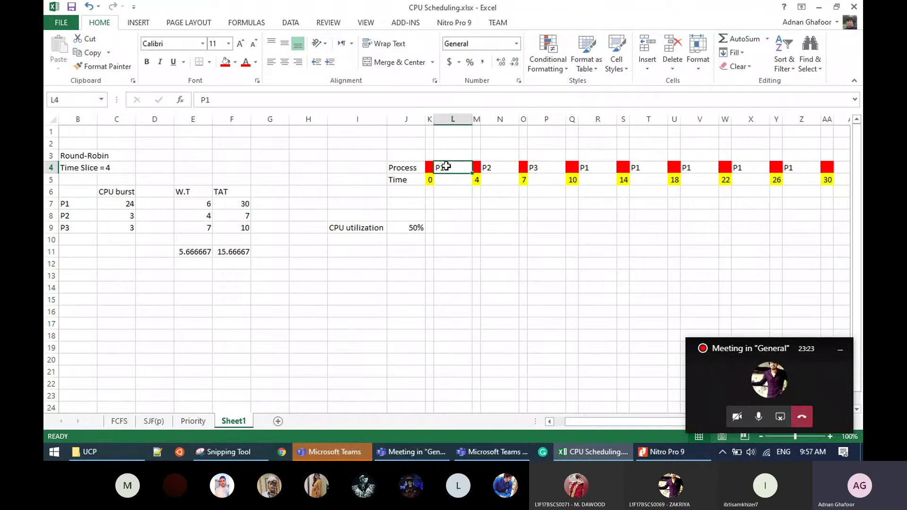
pyautogui.click(412, 228)
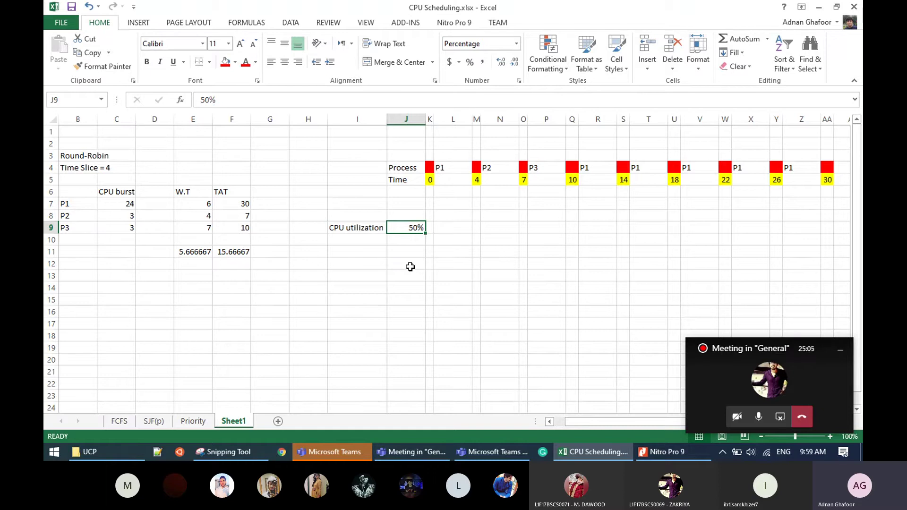
pyautogui.press('Return')
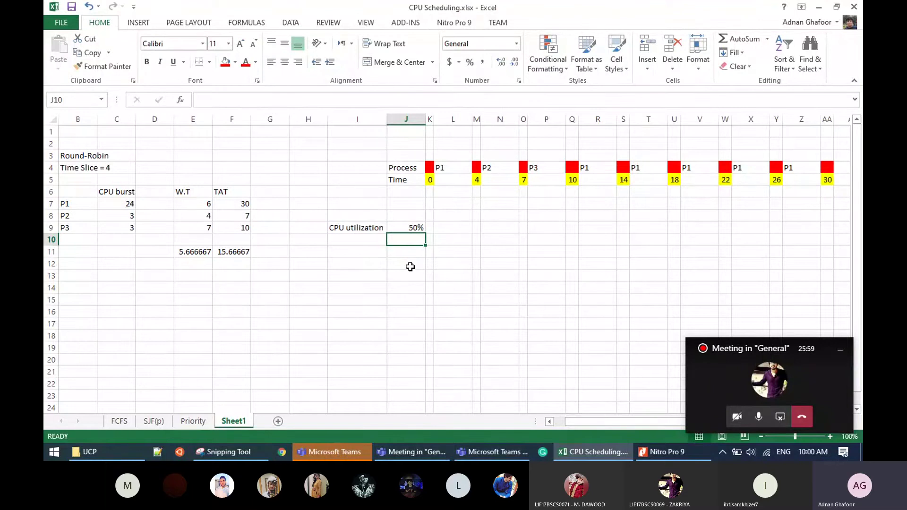
pyautogui.press('Down')
pyautogui.press('Down')
pyautogui.press('Down')
pyautogui.press('Down')
pyautogui.press('Left')
pyautogui.press('Left')
pyautogui.press('Left')
pyautogui.press('Left')
pyautogui.press('Left')
pyautogui.press('Left')
pyautogui.press('Left')
pyautogui.press('Left')
pyautogui.press('Left')
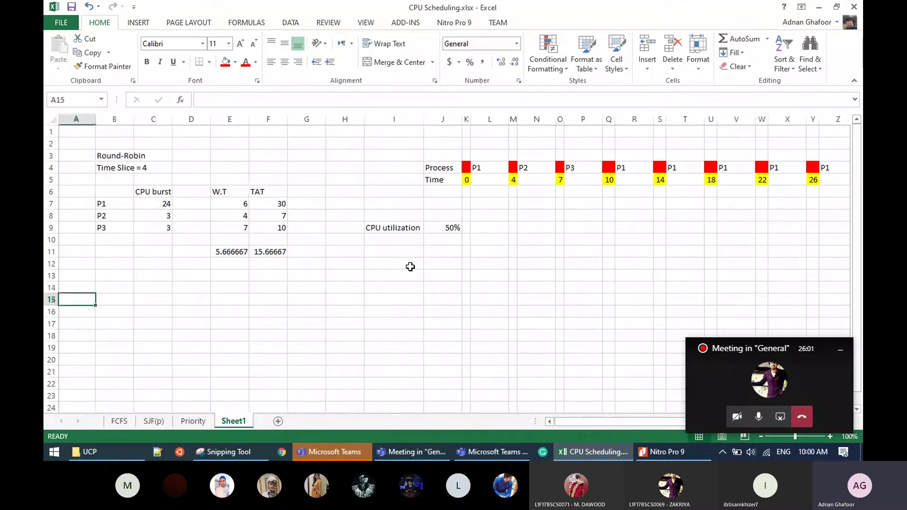
pyautogui.press('Right')
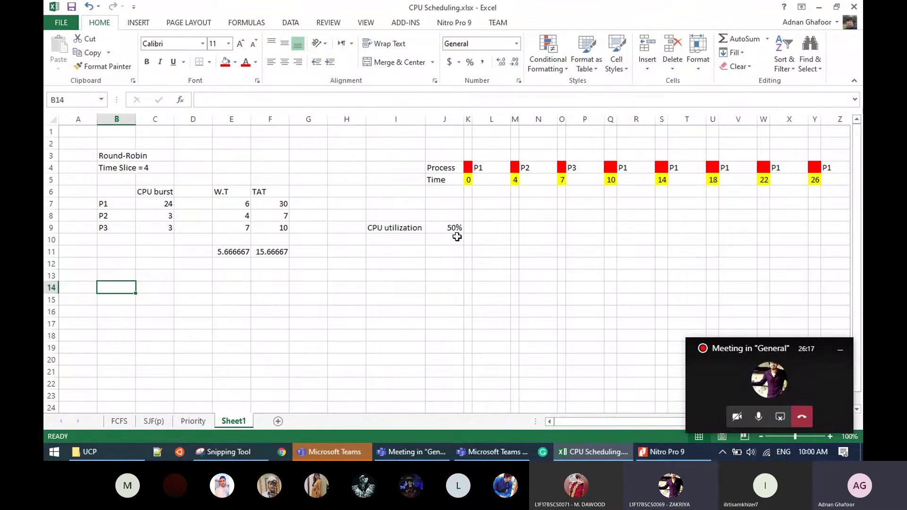
pyautogui.click(482, 243)
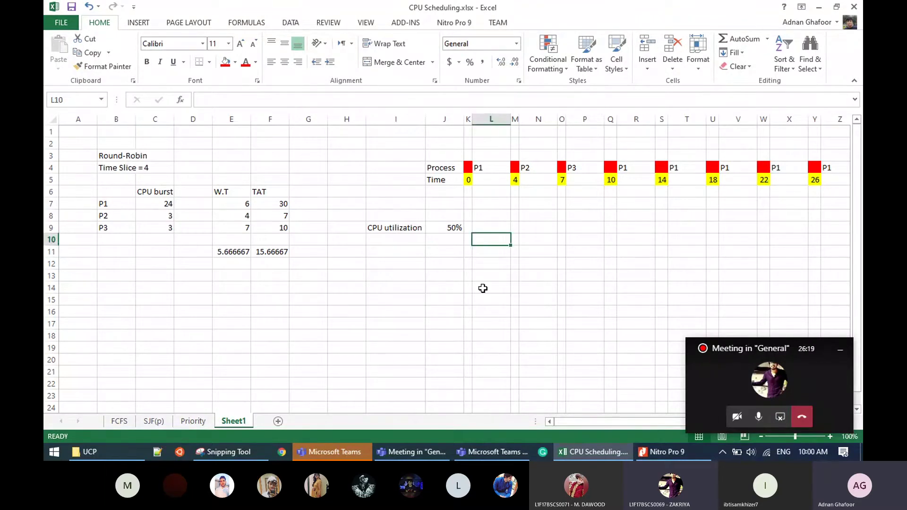
pyautogui.write('1')
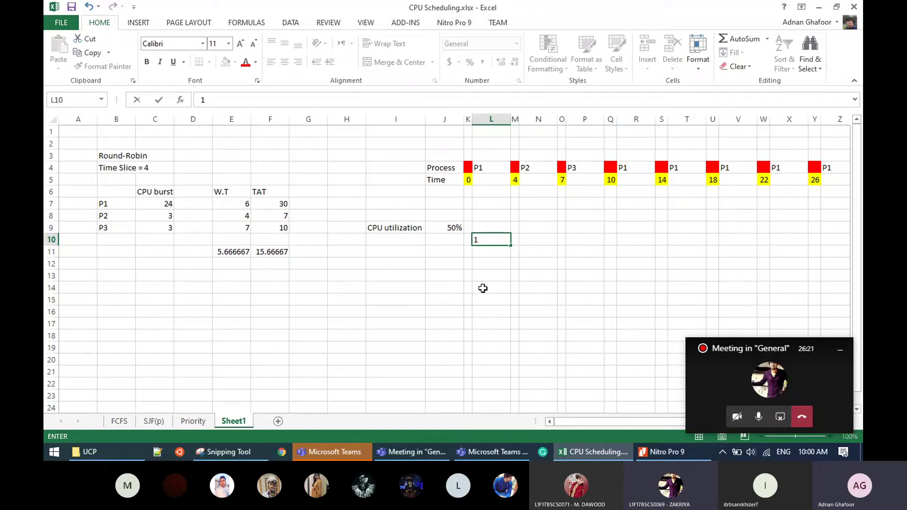
pyautogui.press('Return')
pyautogui.press('Up')
pyautogui.press('Left')
pyautogui.press('Right')
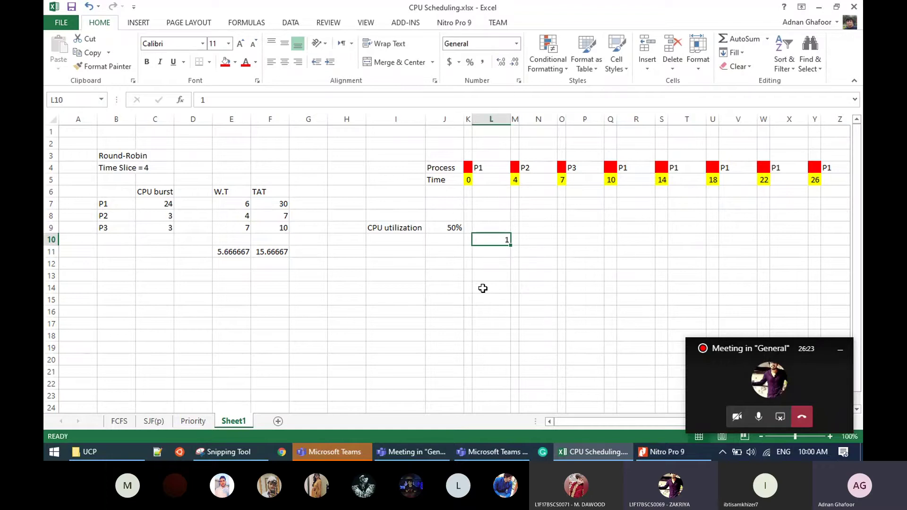
pyautogui.press('Delete')
# Add an Overhead entry below CPU utilization, with the label in I11 and the value 1 in J11.
pyautogui.press('Down')
pyautogui.press('Left')
pyautogui.press('Left')
pyautogui.press('Left')
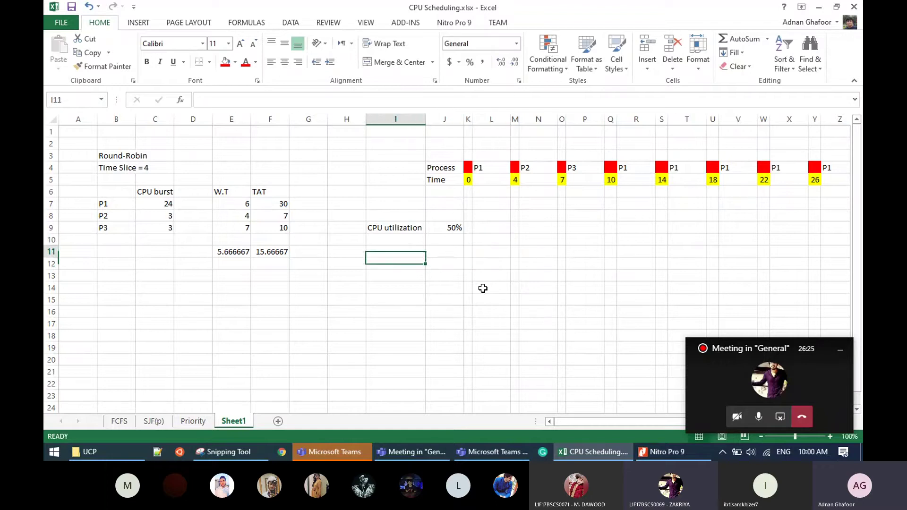
pyautogui.write('Overhead')
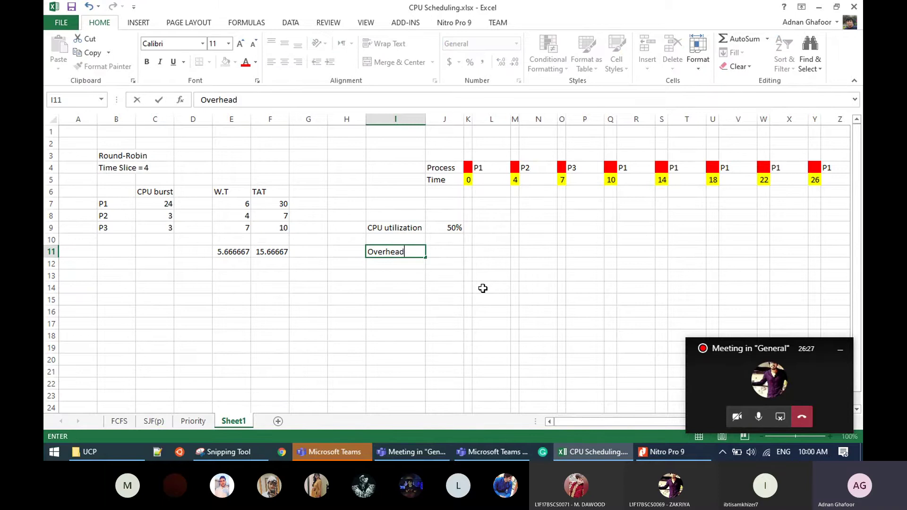
pyautogui.press('Return')
pyautogui.press('Up')
pyautogui.press('Right')
pyautogui.write('1')
pyautogui.press('Return')
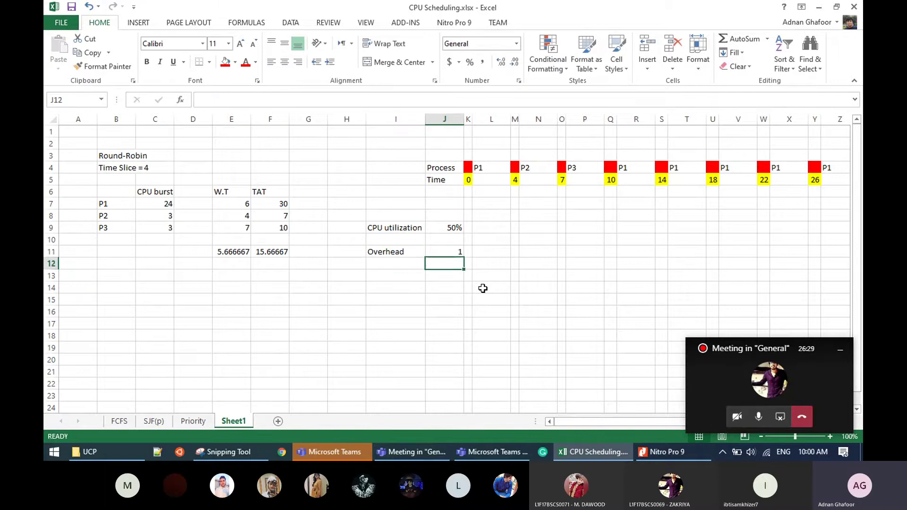
# Add a Time slice entry below Overhead, with the label in I12 and the value 9 in J12.
pyautogui.press('Left')
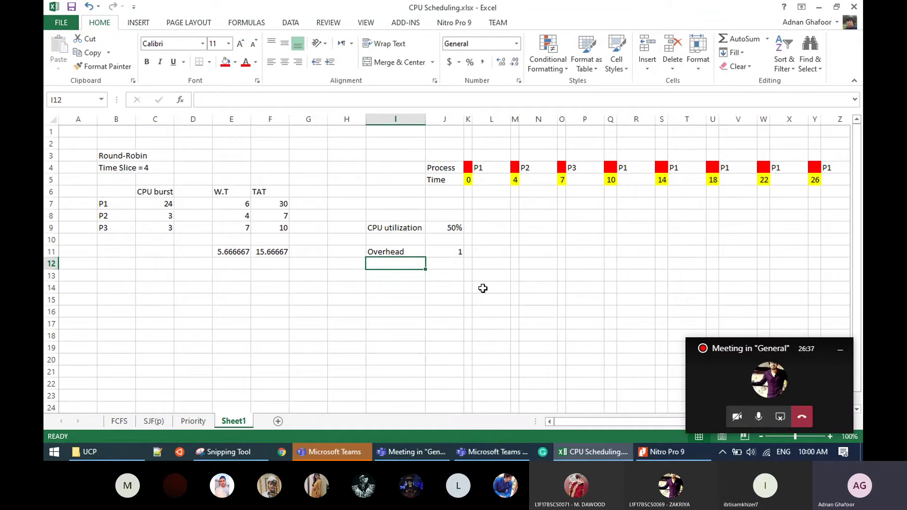
pyautogui.write('Time slice')
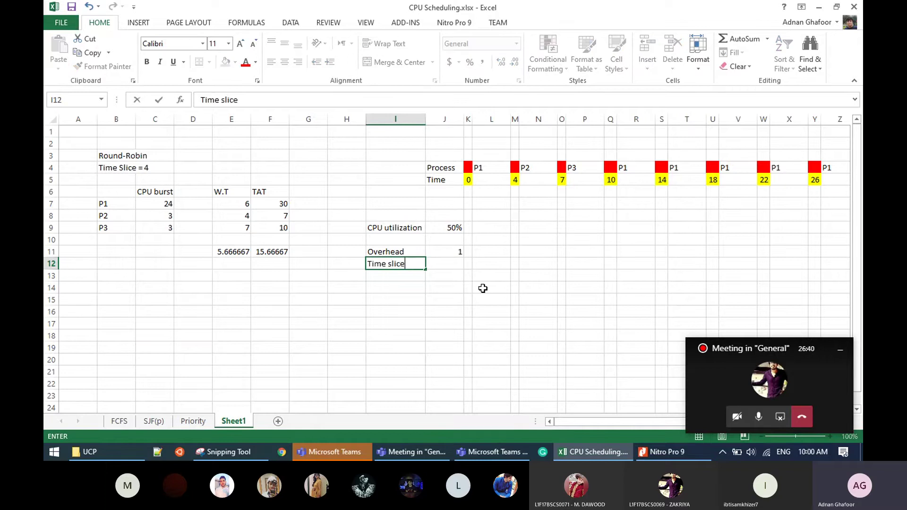
pyautogui.press('Return')
pyautogui.press('Up')
pyautogui.press('Right')
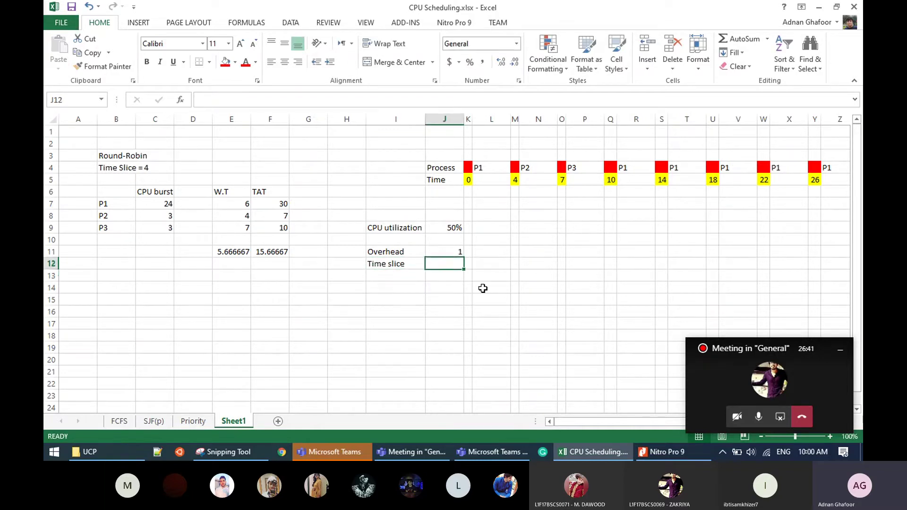
pyautogui.write('9')
pyautogui.press('Return')
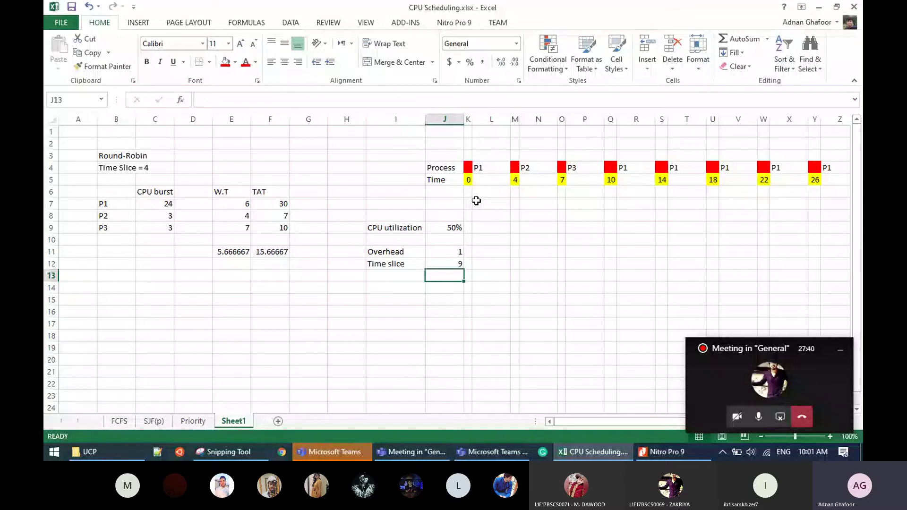
# Add a Response Time heading in G6 beside TAT and widen column G to fit the heading.
pyautogui.press('Left')
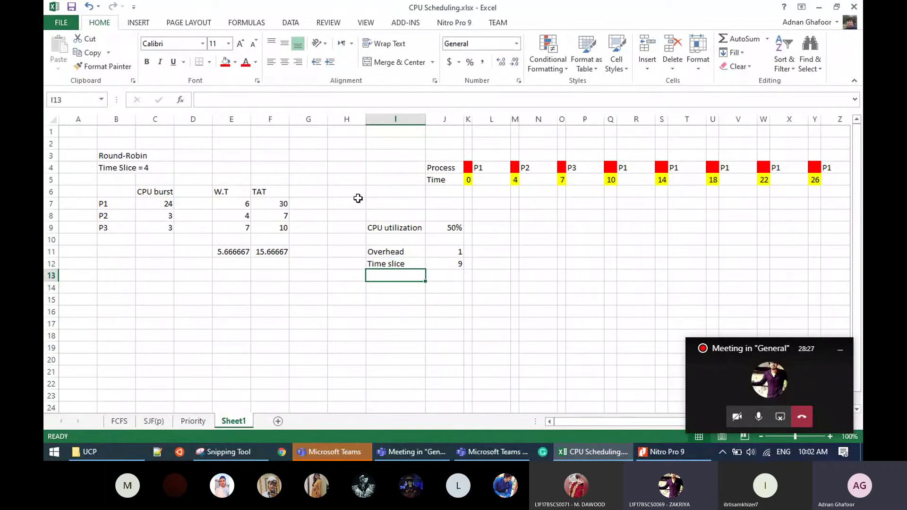
pyautogui.click(317, 190)
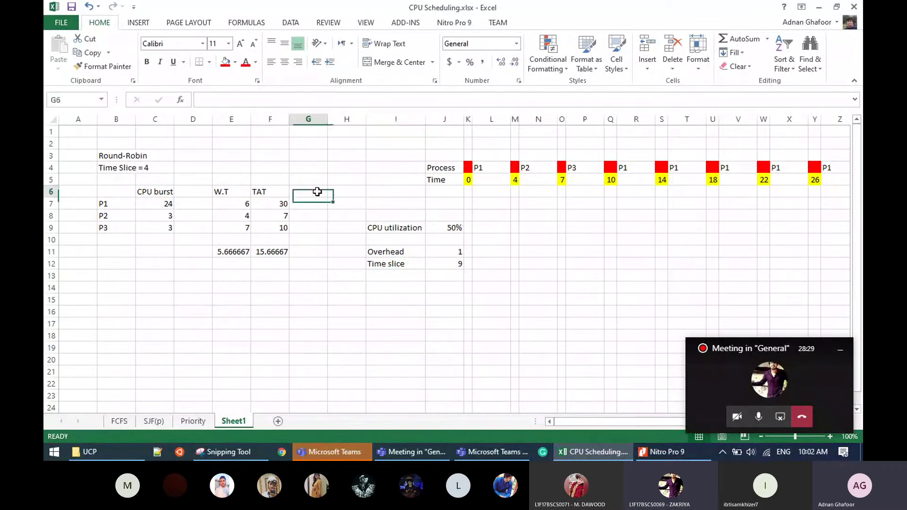
pyautogui.click(121, 299)
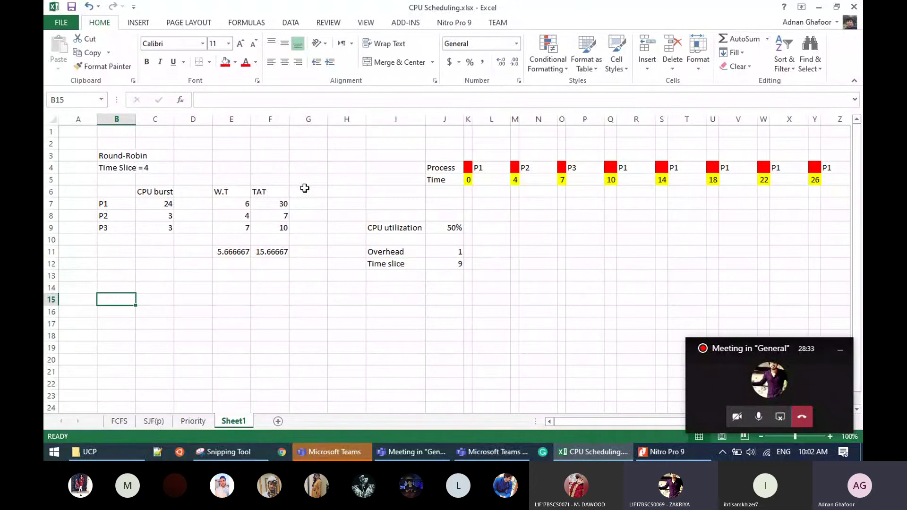
pyautogui.doubleClick(305, 188)
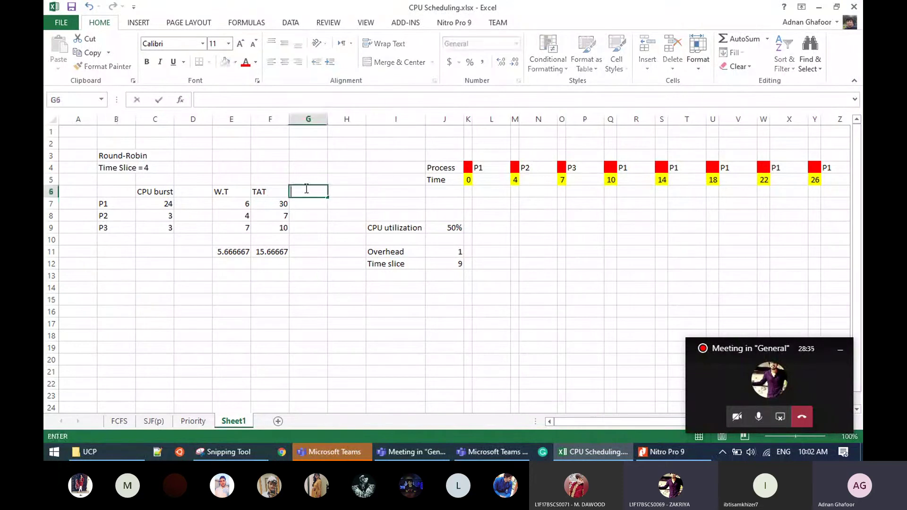
pyautogui.write('Respo')
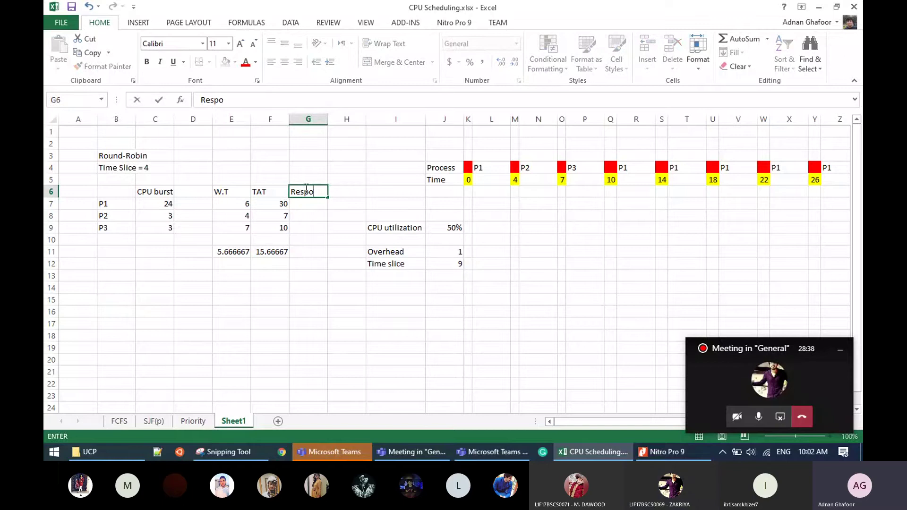
pyautogui.write('nse Time')
pyautogui.press('Return')
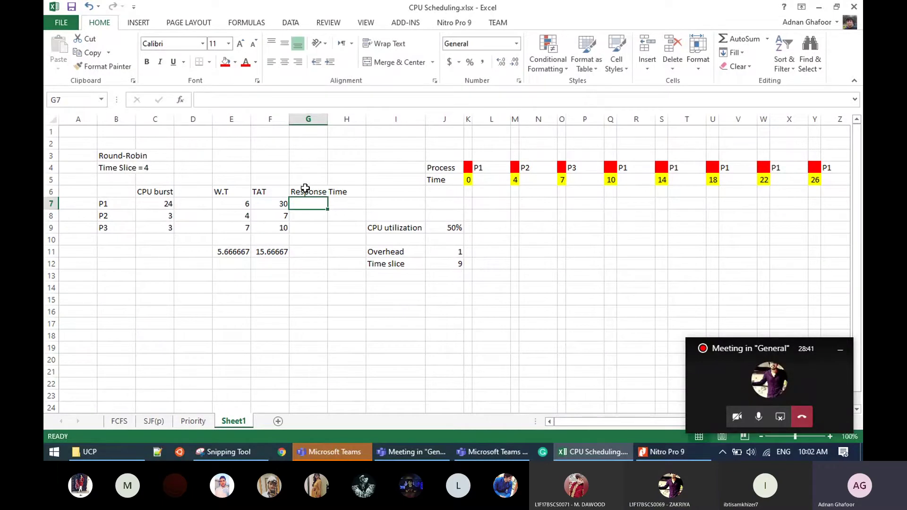
pyautogui.moveTo(328, 120); pyautogui.dragTo(350, 121)
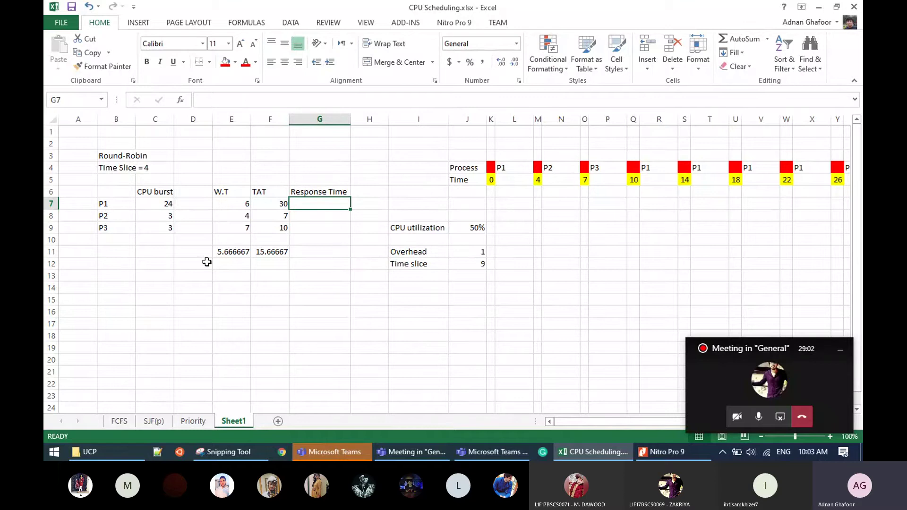
# Enter the response times 0, 4 and 7 for P1, P2 and P3 in G7:G9, based on their first start times in the Gantt chart.
pyautogui.click(146, 229)
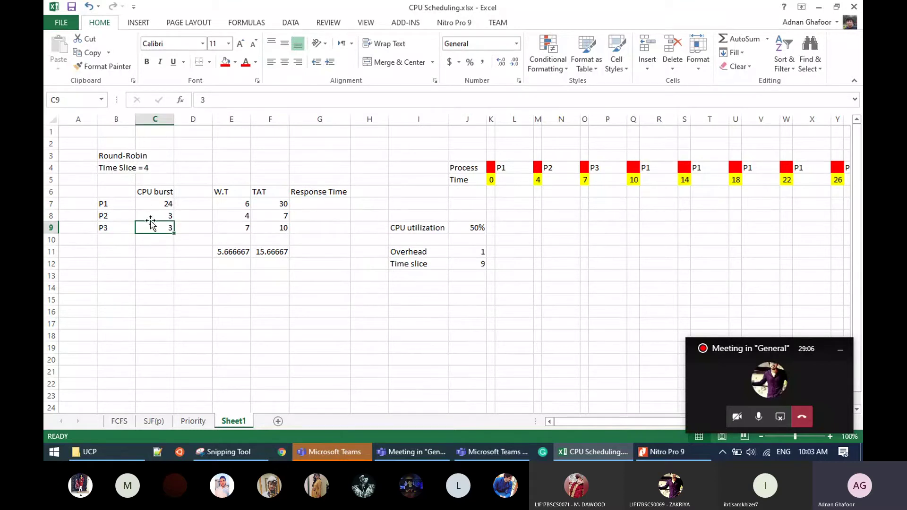
pyautogui.click(128, 217)
pyautogui.click(151, 218)
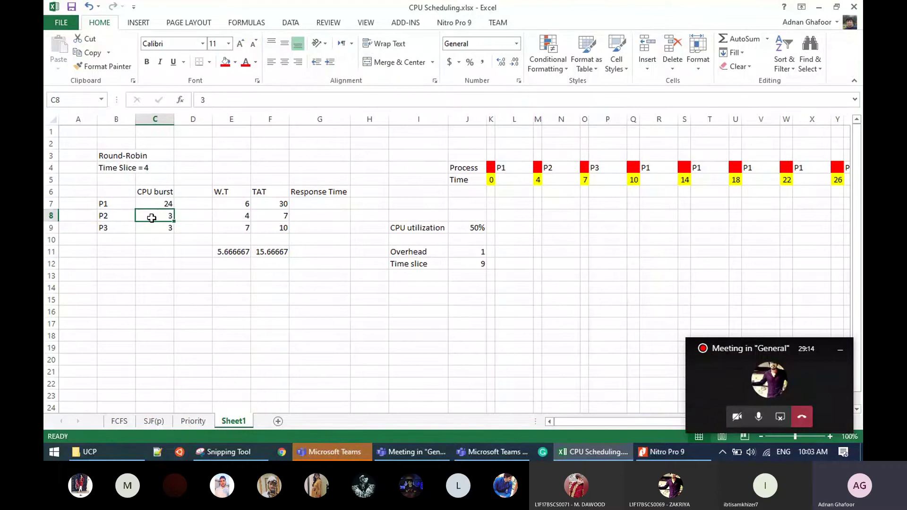
pyautogui.click(537, 179)
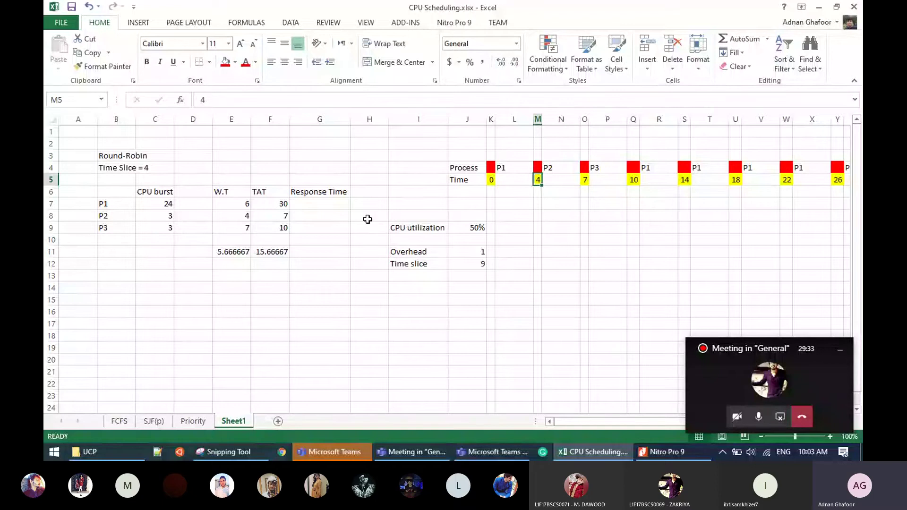
pyautogui.click(331, 204)
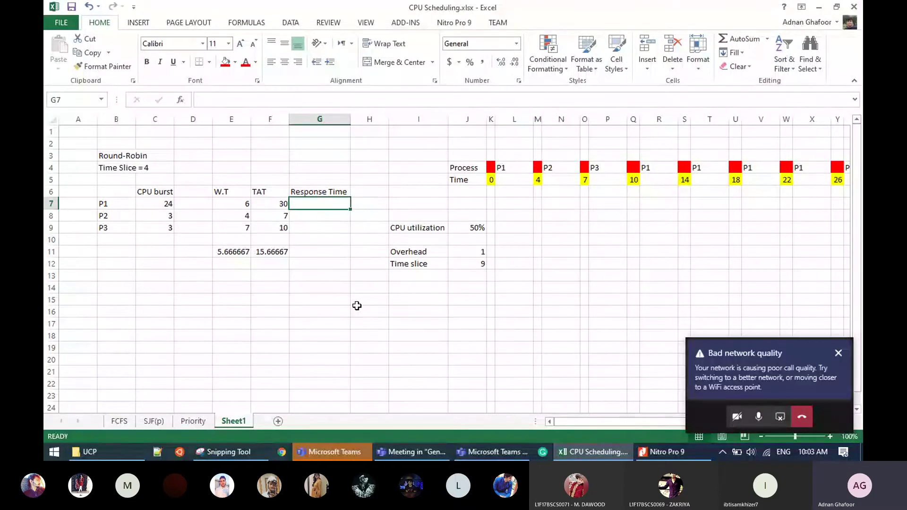
pyautogui.write('0')
pyautogui.press('Return')
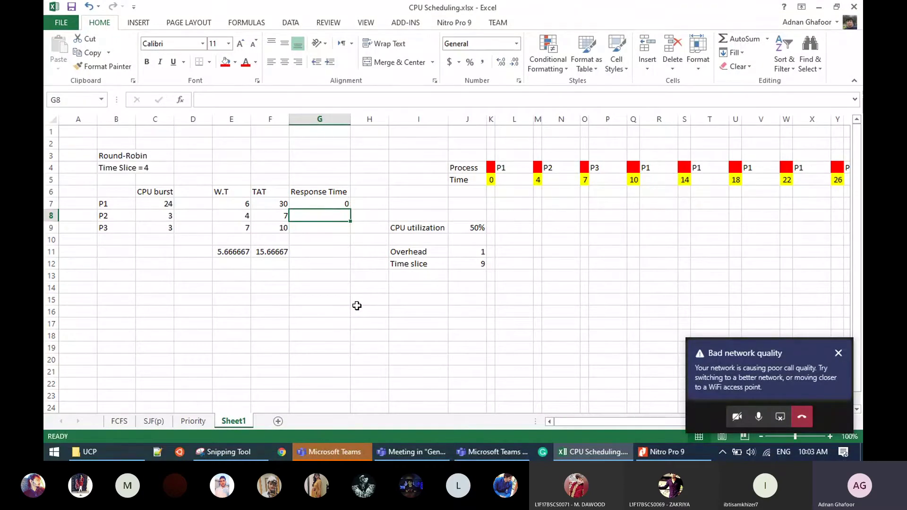
pyautogui.write('4')
pyautogui.press('Return')
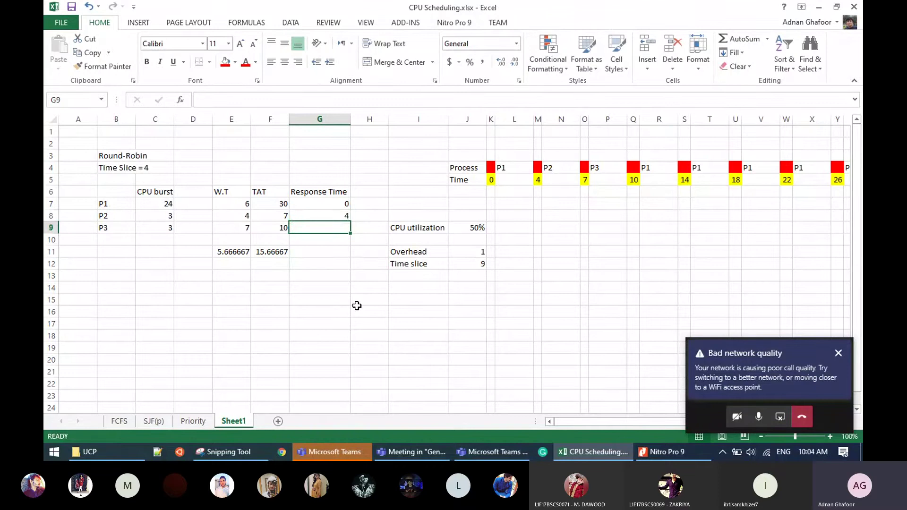
pyautogui.write('7')
pyautogui.press('Return')
# Copy the average formula from F11 into G11 to average the response times in G7:G9.
pyautogui.press('Return')
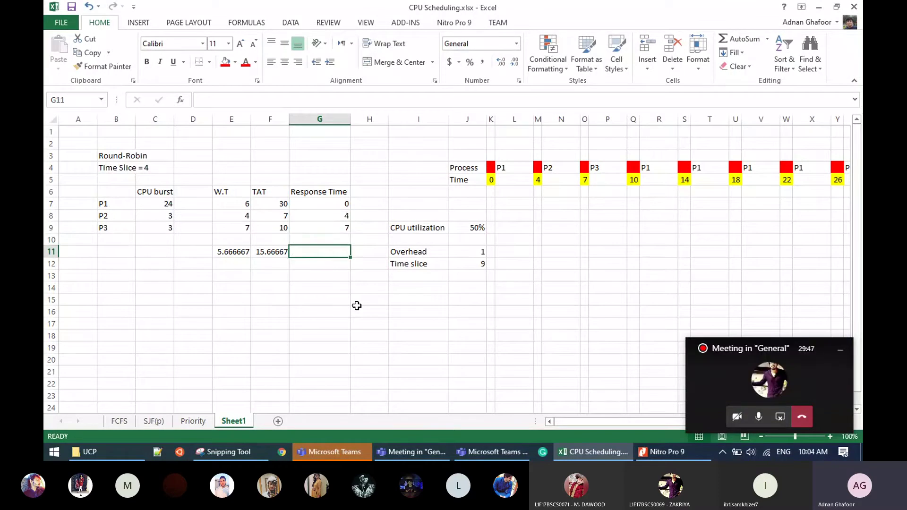
pyautogui.press('Left')
pyautogui.hotkey('ctrl', 'c')
pyautogui.press('Right')
pyautogui.hotkey('ctrl', 'v')
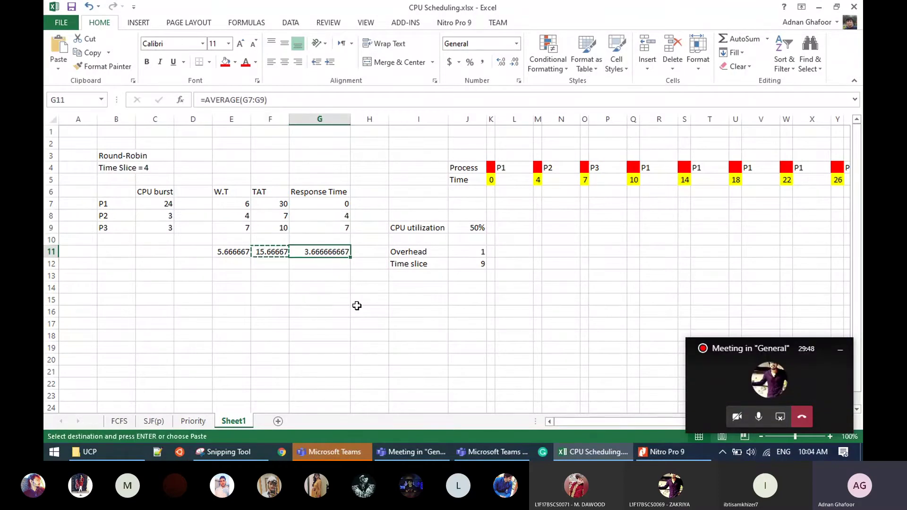
pyautogui.press('Escape')
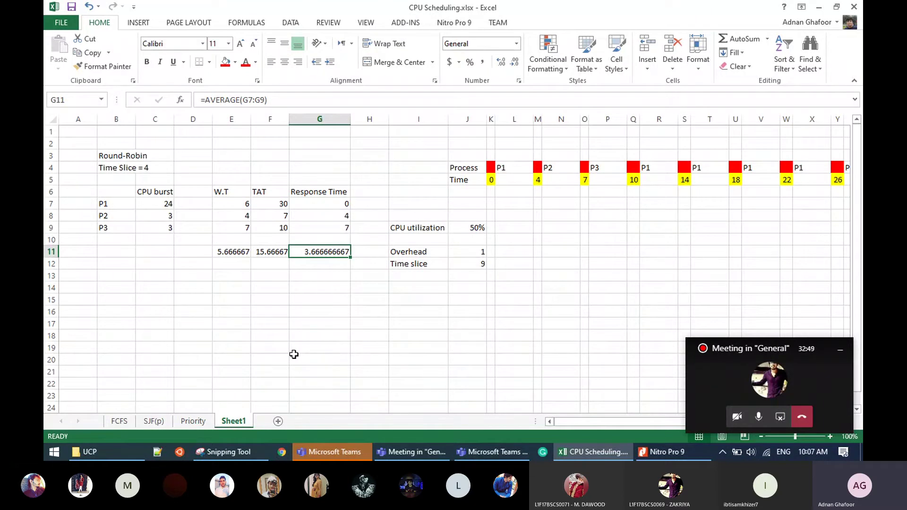
pyautogui.click(227, 300)
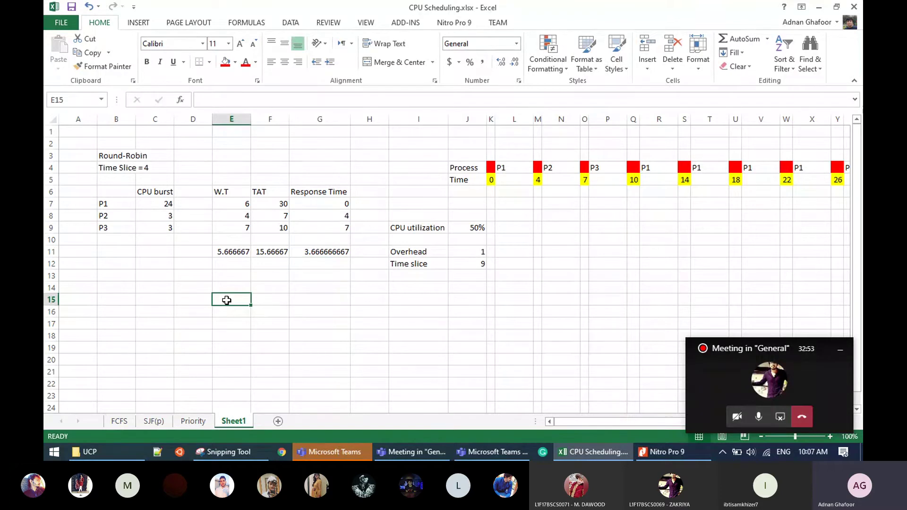